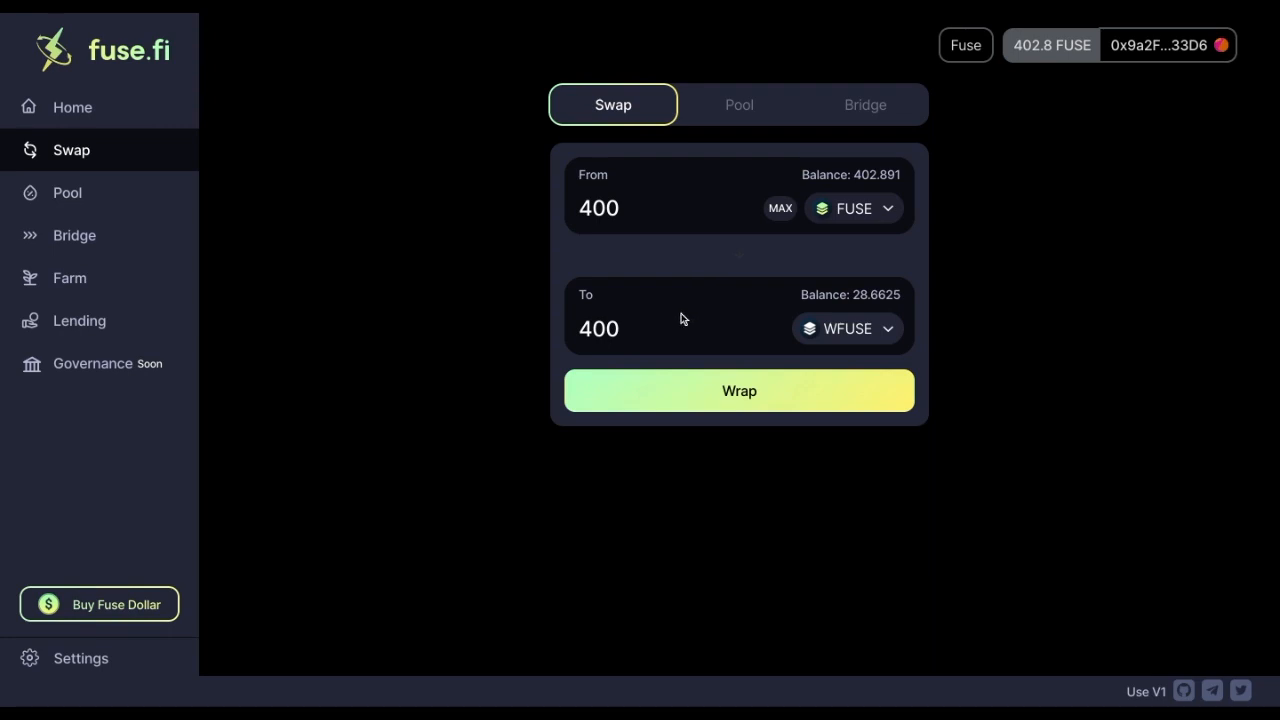
Wrap 400 FUSE to WFUSE and check the balances in the token list.
{"action": "left_click", "coordinate": [726, 320]}
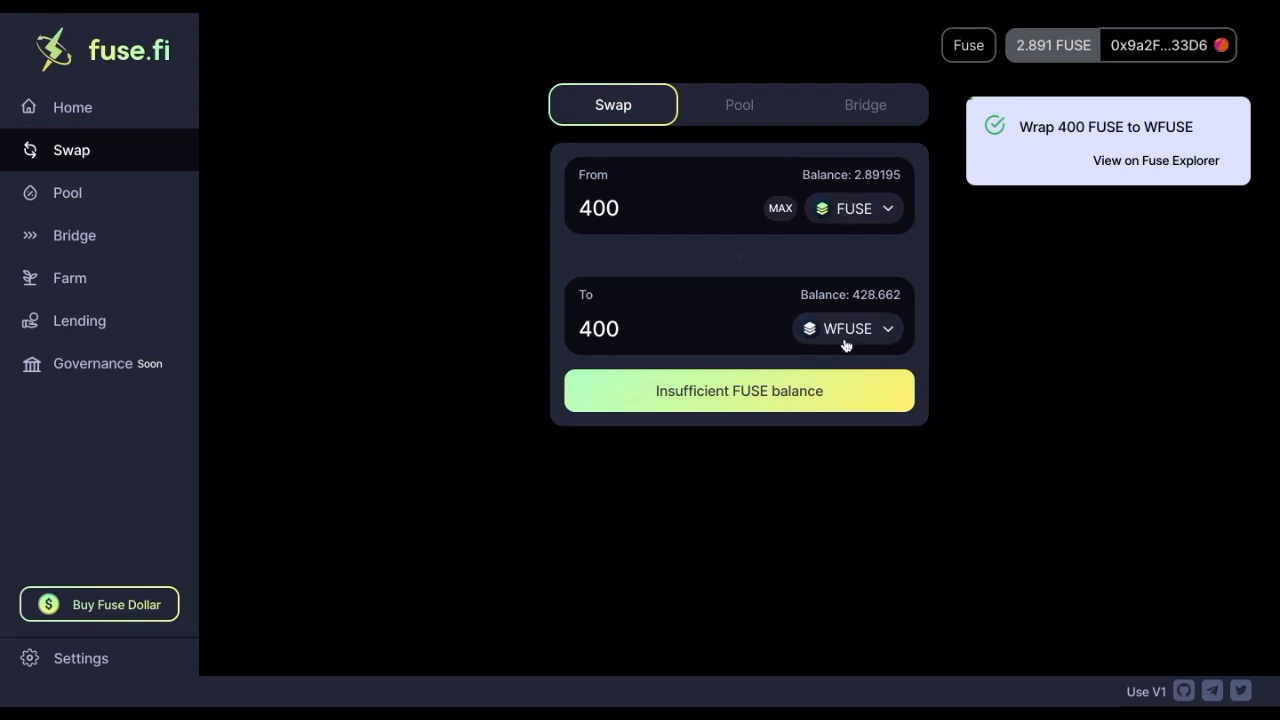
{"action": "left_click", "coordinate": [858, 214]}
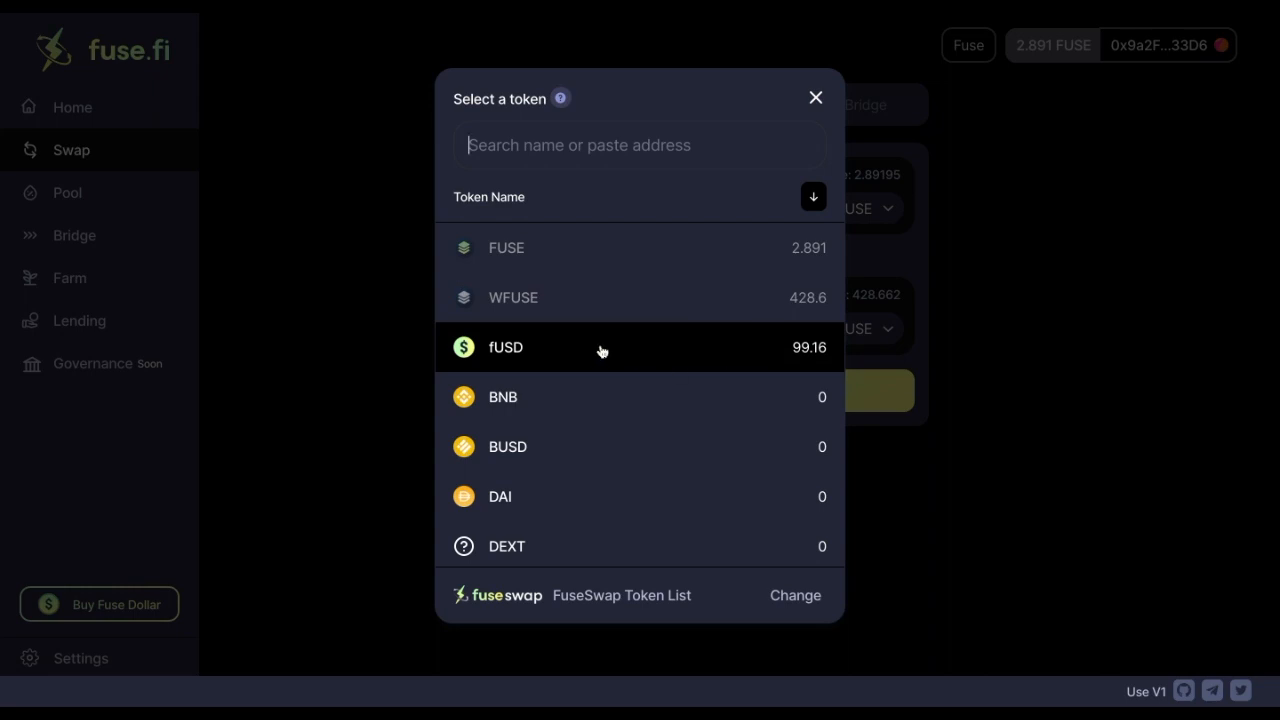
{"action": "left_click", "coordinate": [1003, 316]}
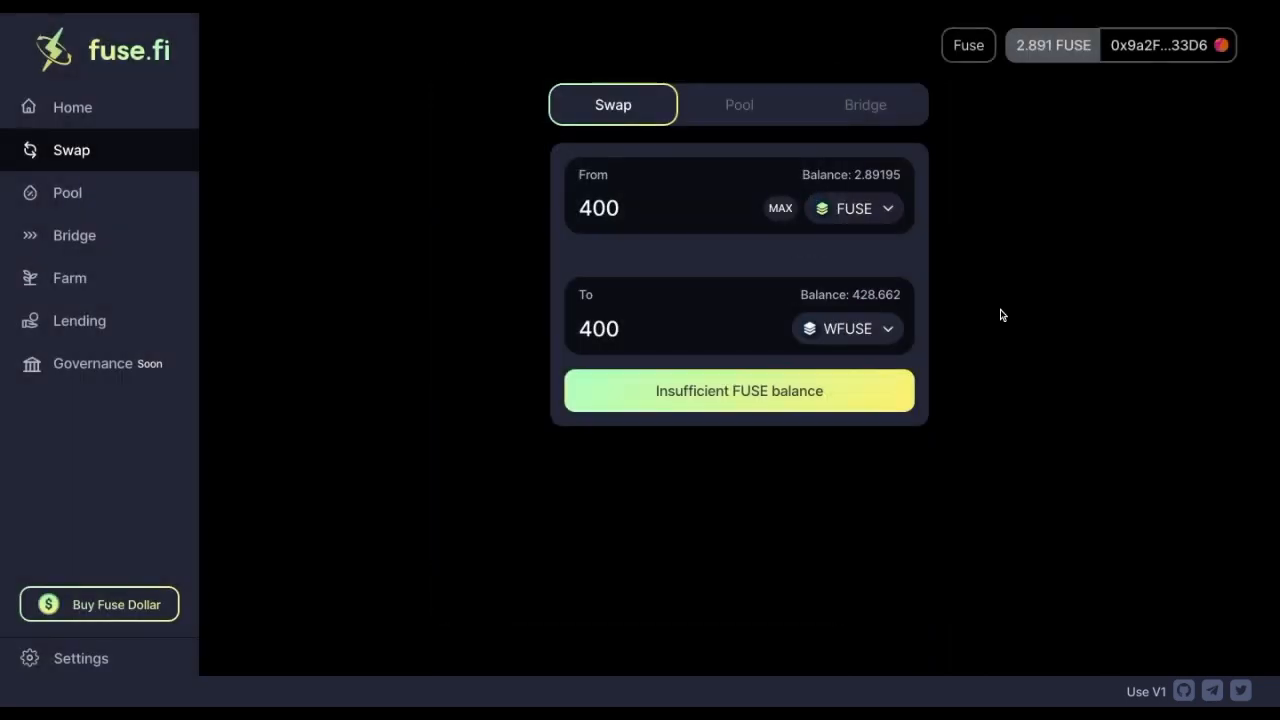
Start adding liquidity to a pool with WFUSE and fUSD as the token pair.
{"action": "left_click", "coordinate": [146, 200]}
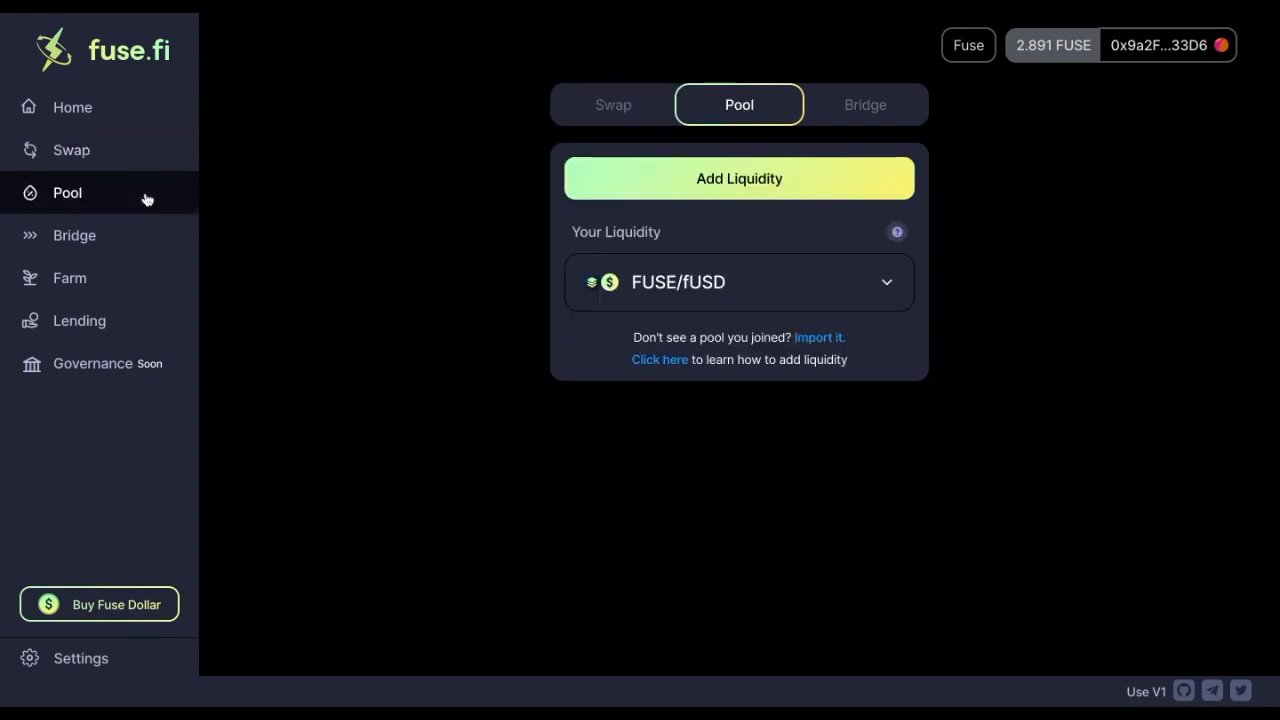
{"action": "left_click", "coordinate": [774, 184]}
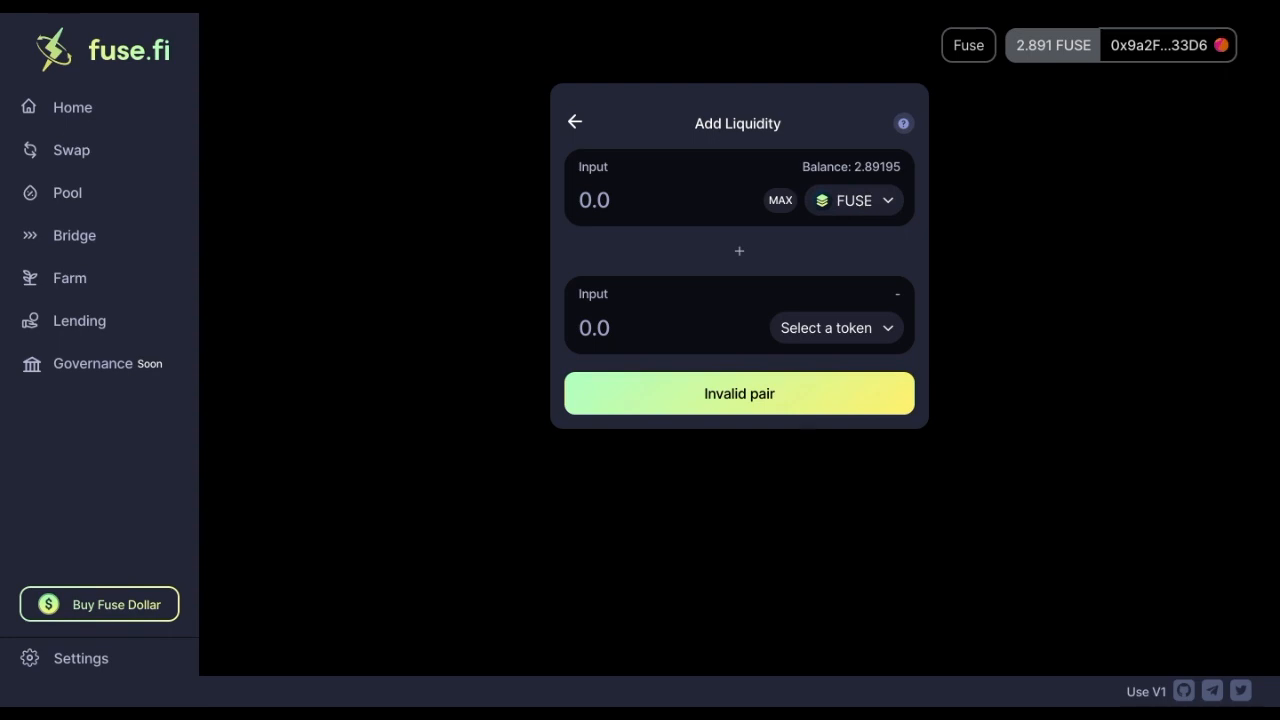
{"action": "left_click", "coordinate": [854, 201]}
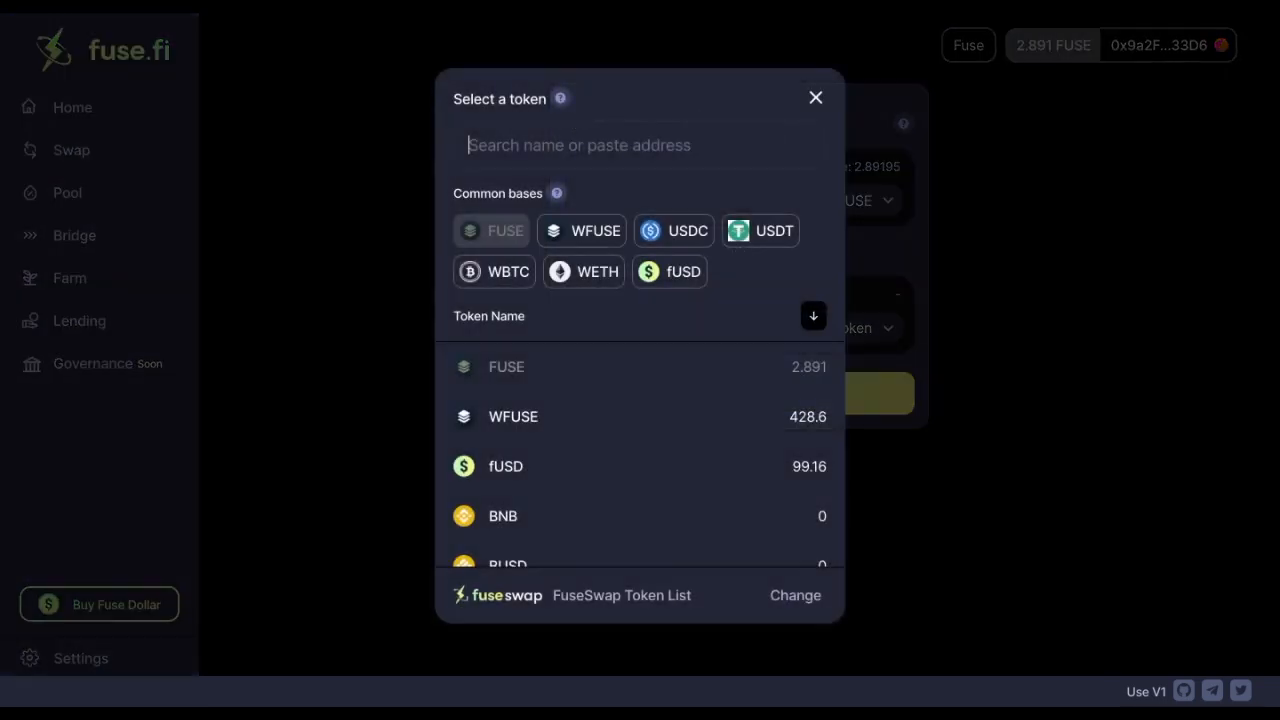
{"action": "left_click", "coordinate": [615, 428]}
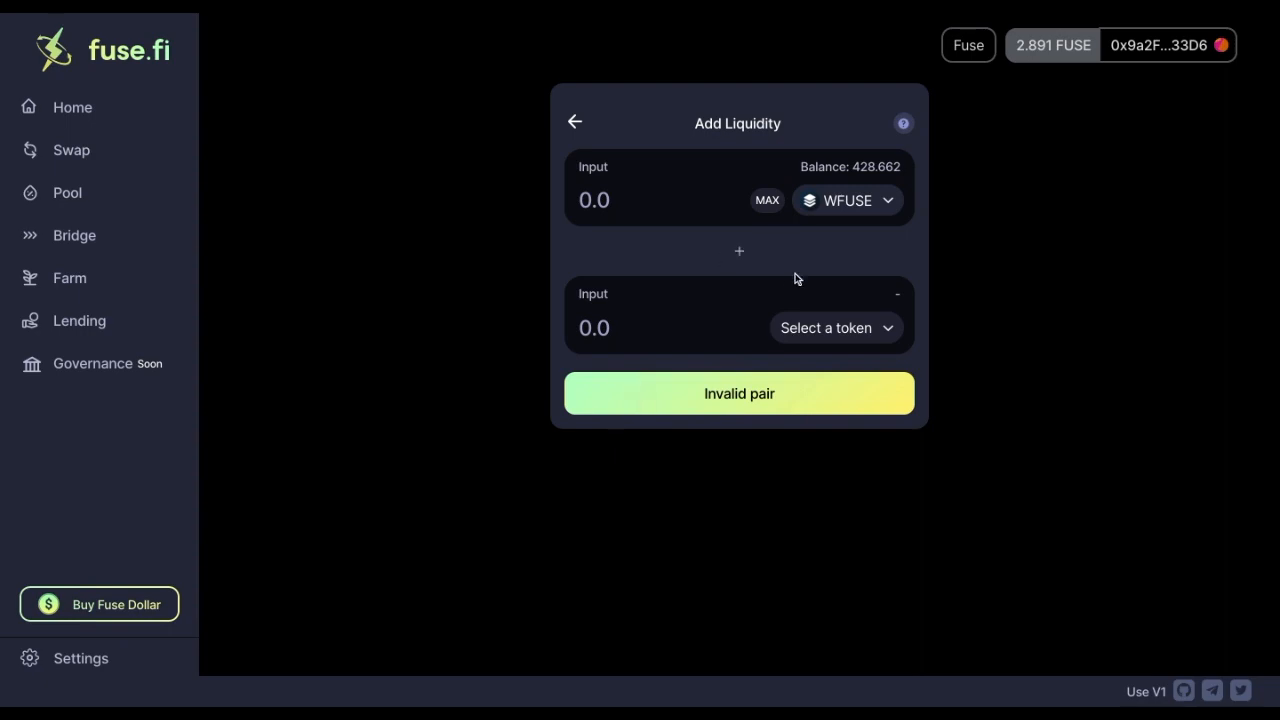
{"action": "left_click", "coordinate": [829, 331]}
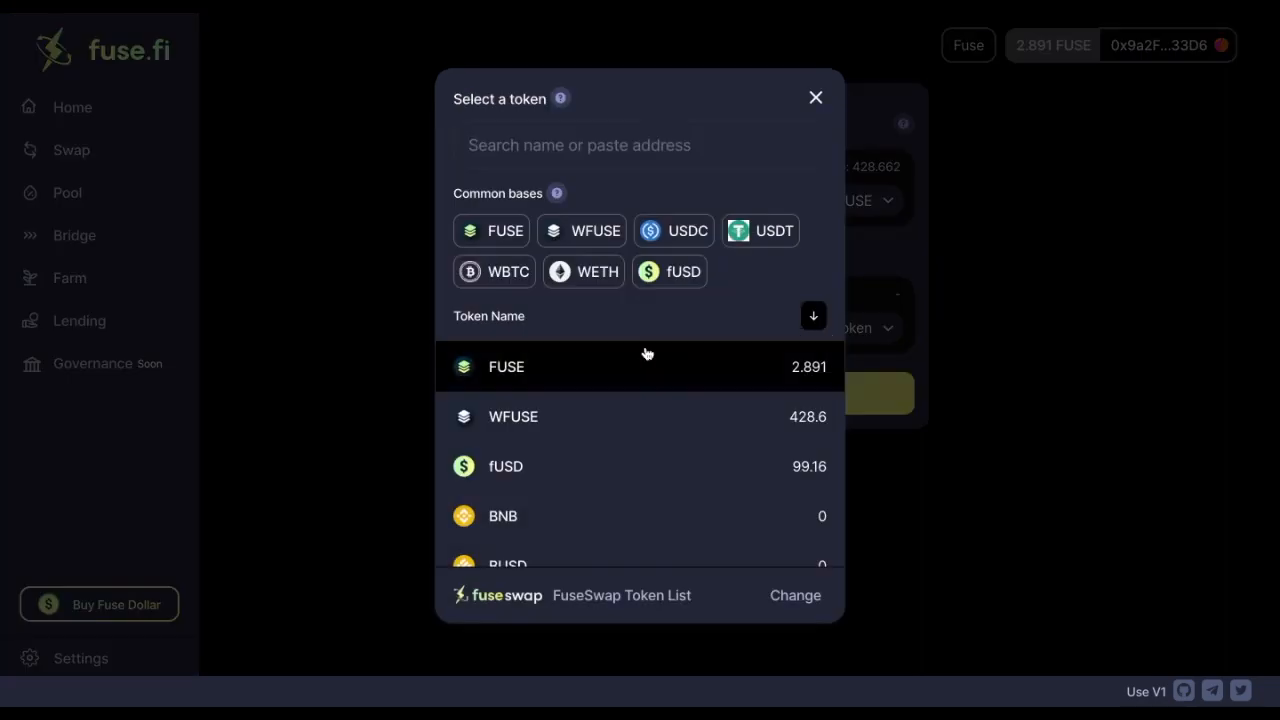
{"action": "scroll", "coordinate": [629, 423], "scroll_direction": "down", "scroll_amount": 1}
{"action": "left_click", "coordinate": [634, 440]}
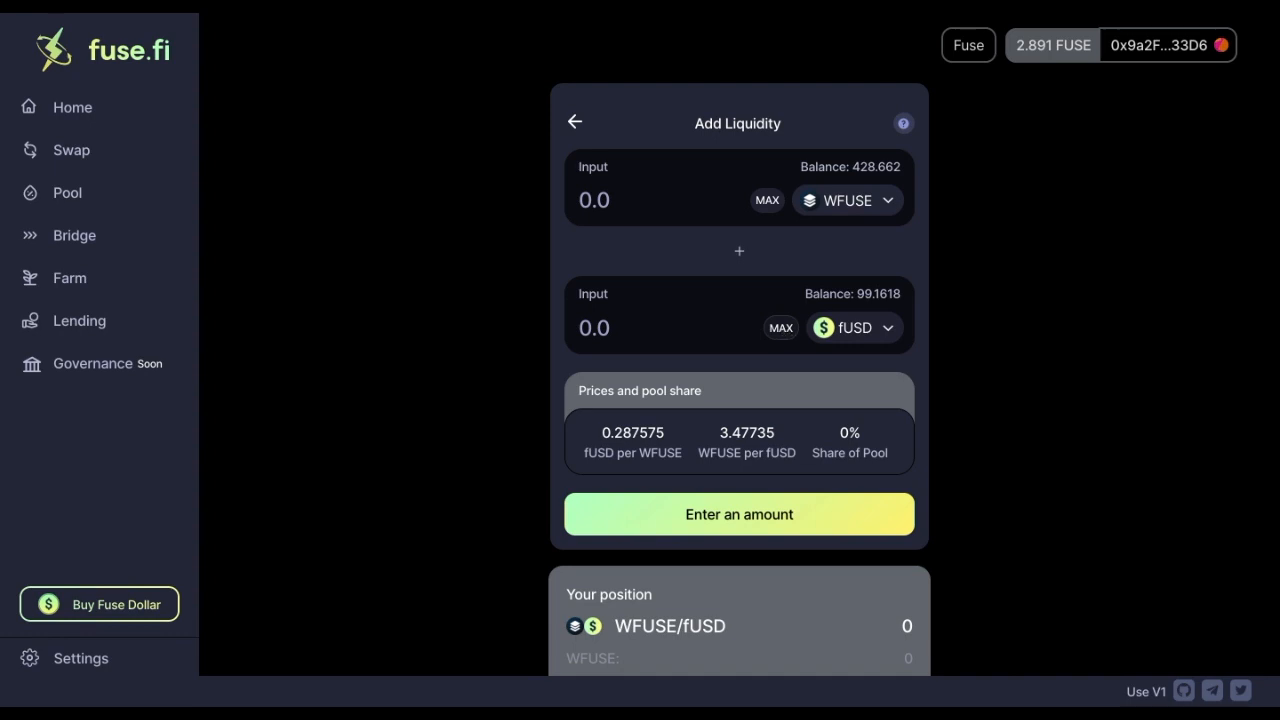
Enter the maximum fUSD balance as the liquidity amount and approve WFUSE, checking the prices and pool share.
{"action": "left_click", "coordinate": [781, 328]}
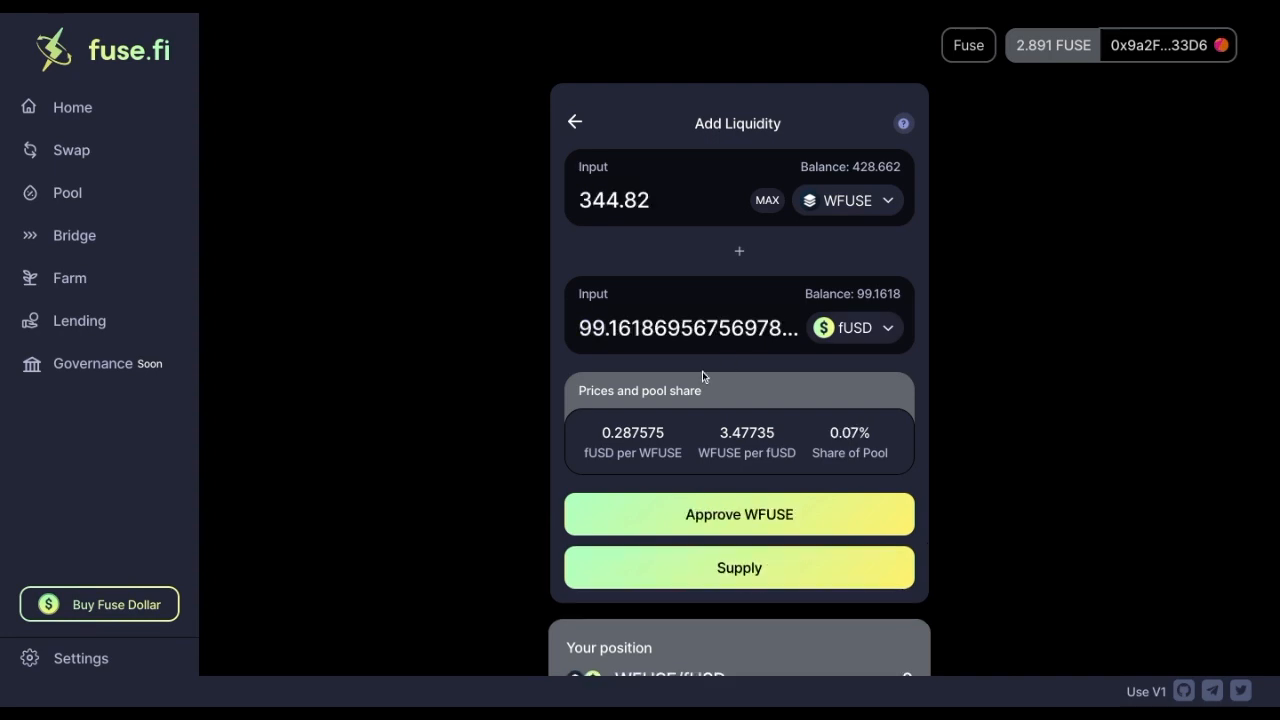
{"action": "scroll", "coordinate": [726, 421], "scroll_direction": "down", "scroll_amount": 1}
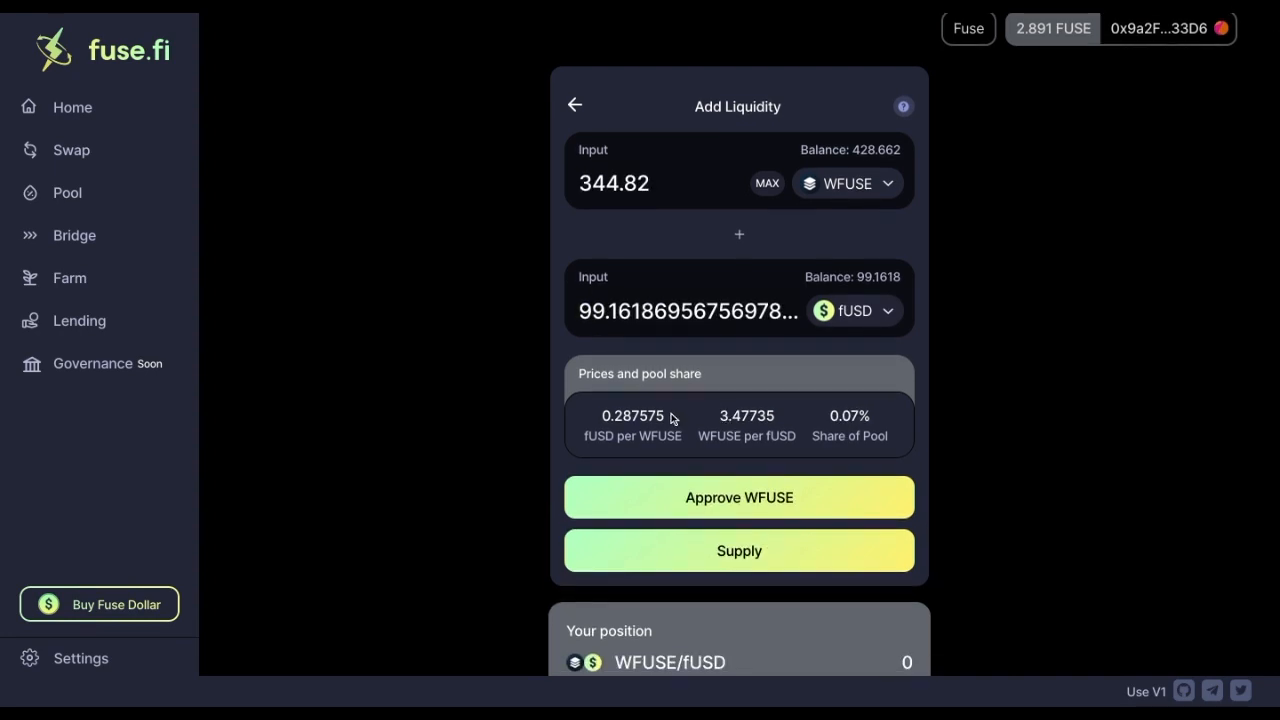
{"action": "double_click", "coordinate": [672, 419]}
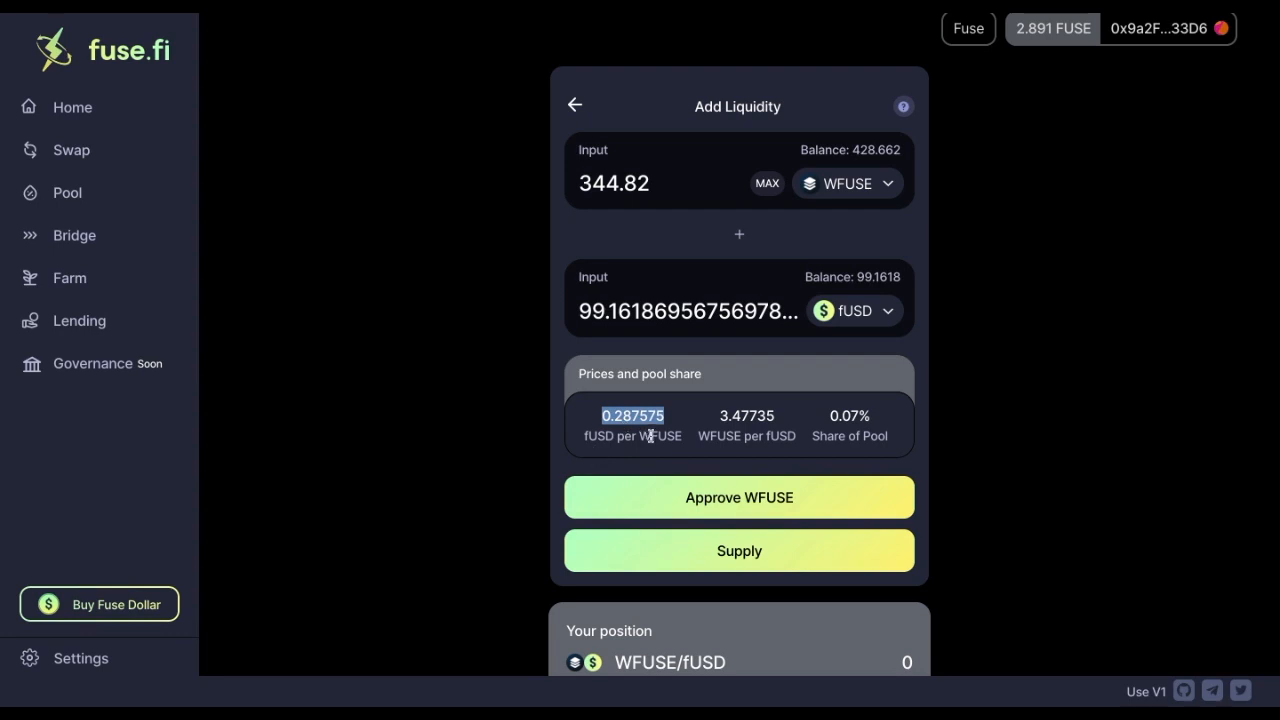
{"action": "double_click", "coordinate": [775, 419]}
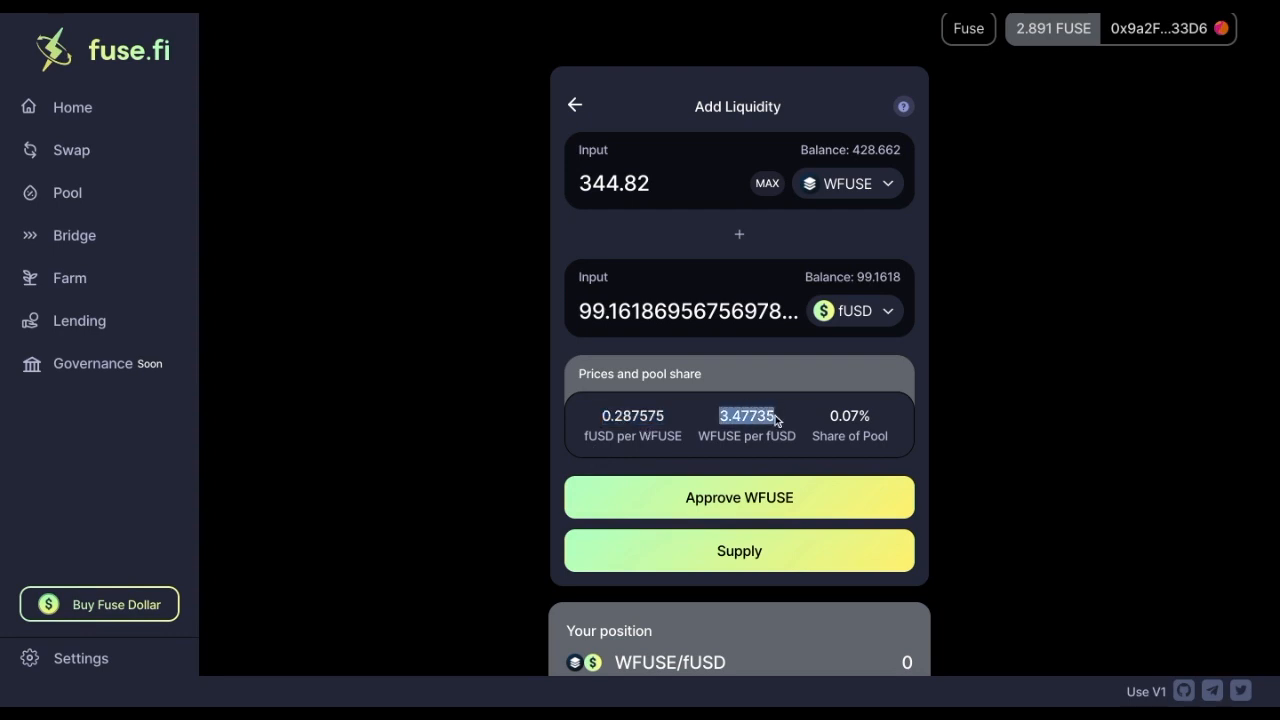
{"action": "double_click", "coordinate": [874, 420]}
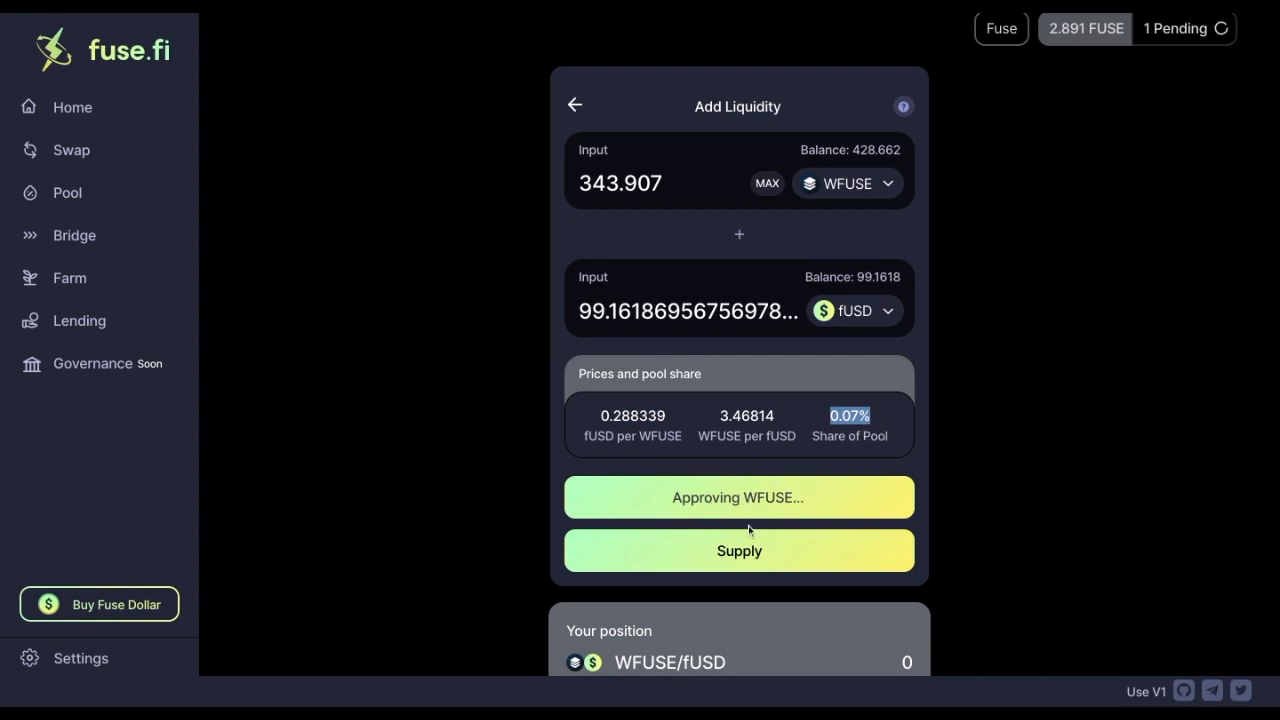
{"action": "scroll", "coordinate": [806, 517], "scroll_direction": "down", "scroll_amount": 1}
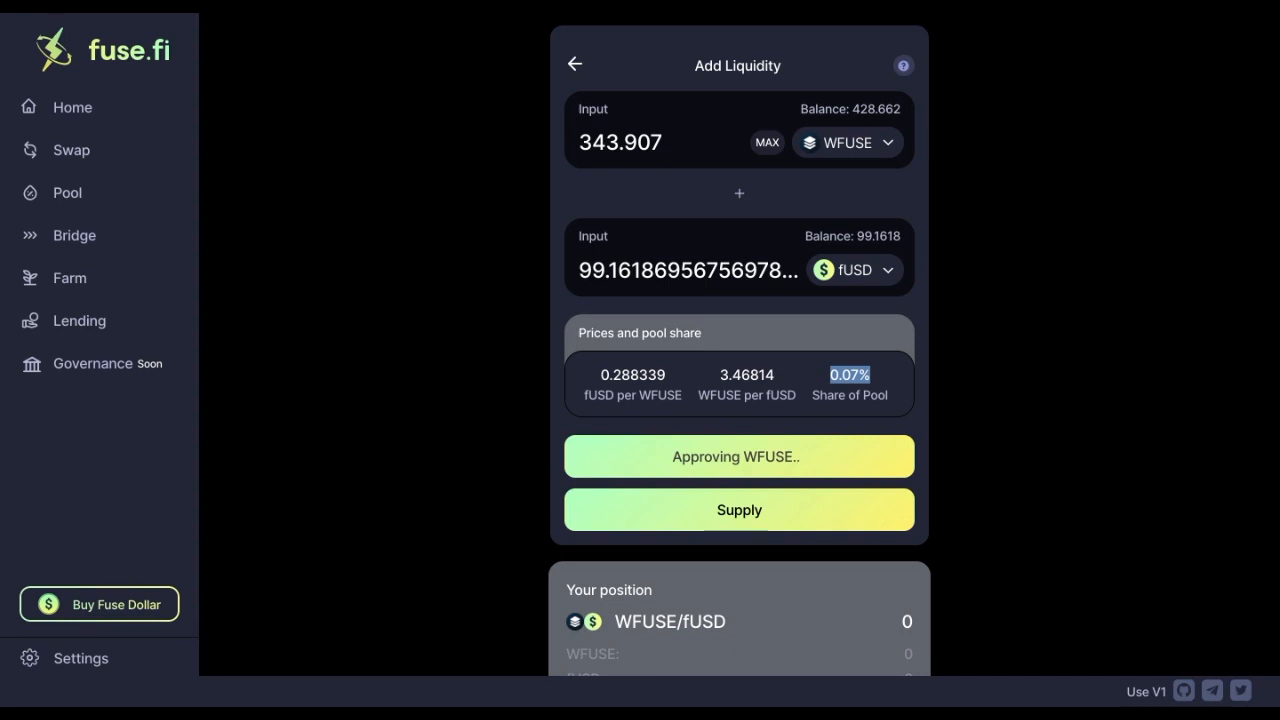
{"action": "left_click", "coordinate": [967, 372]}
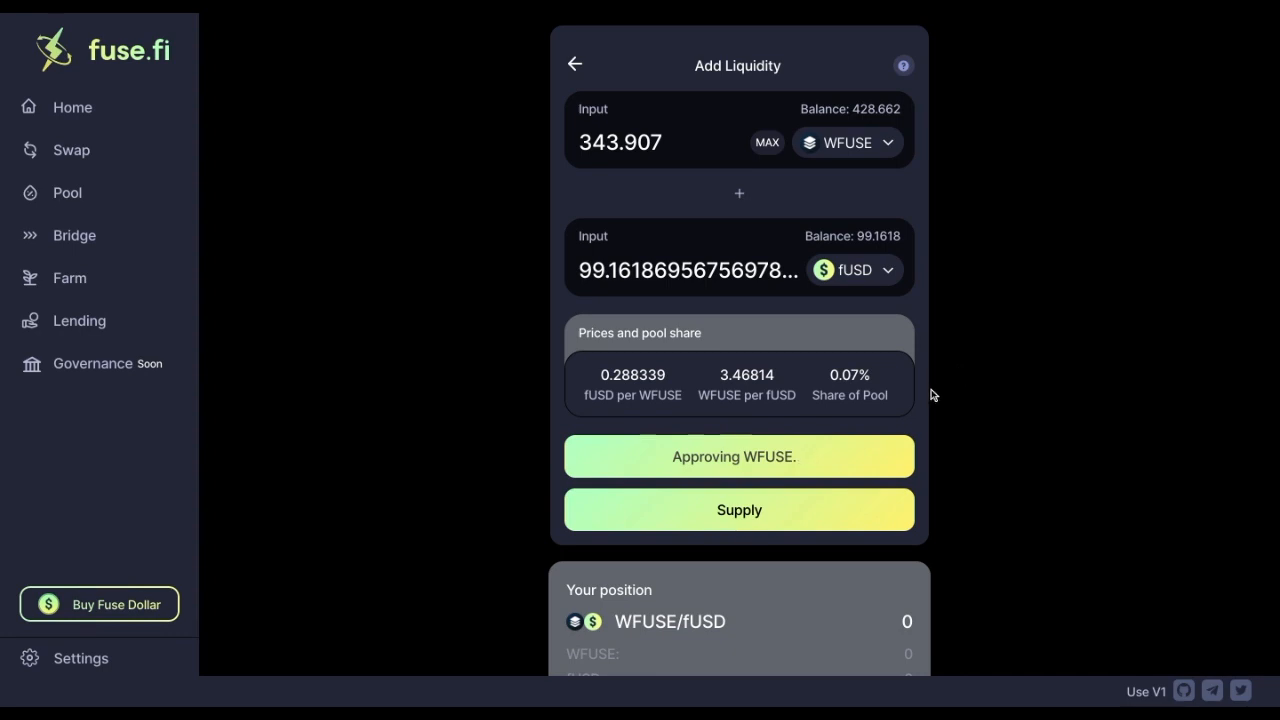
{"action": "scroll", "coordinate": [931, 394], "scroll_direction": "up", "scroll_amount": 1}
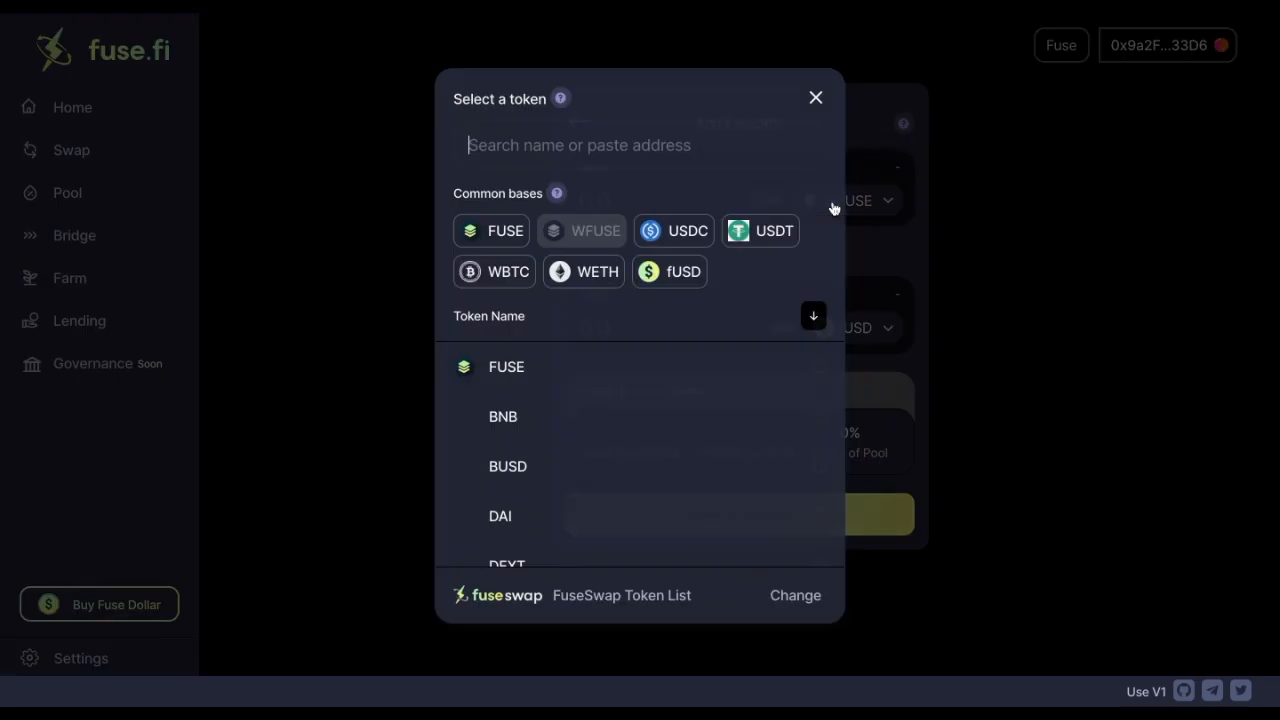
Dismiss the token selection and fill in the full fUSD balance again for the WFUSE/fUSD pair.
{"action": "left_click", "coordinate": [834, 206]}
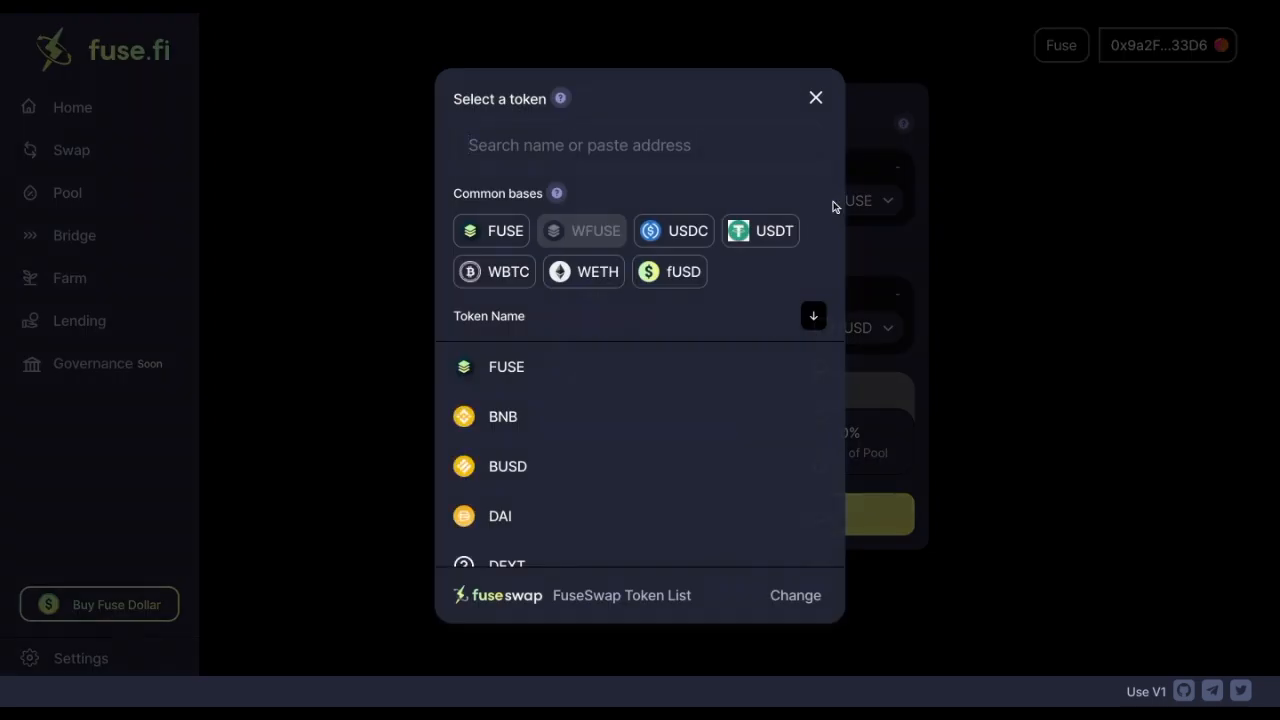
{"action": "left_click", "coordinate": [821, 101]}
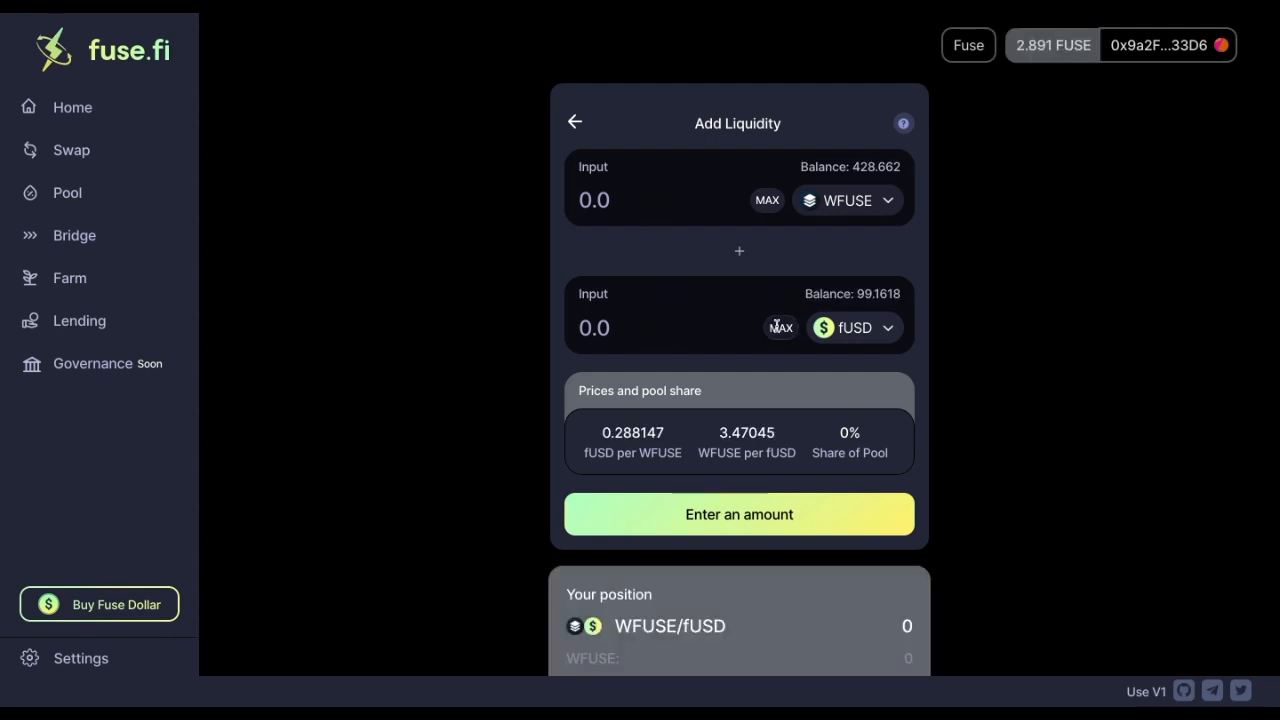
{"action": "scroll", "coordinate": [759, 380], "scroll_direction": "down", "scroll_amount": 1}
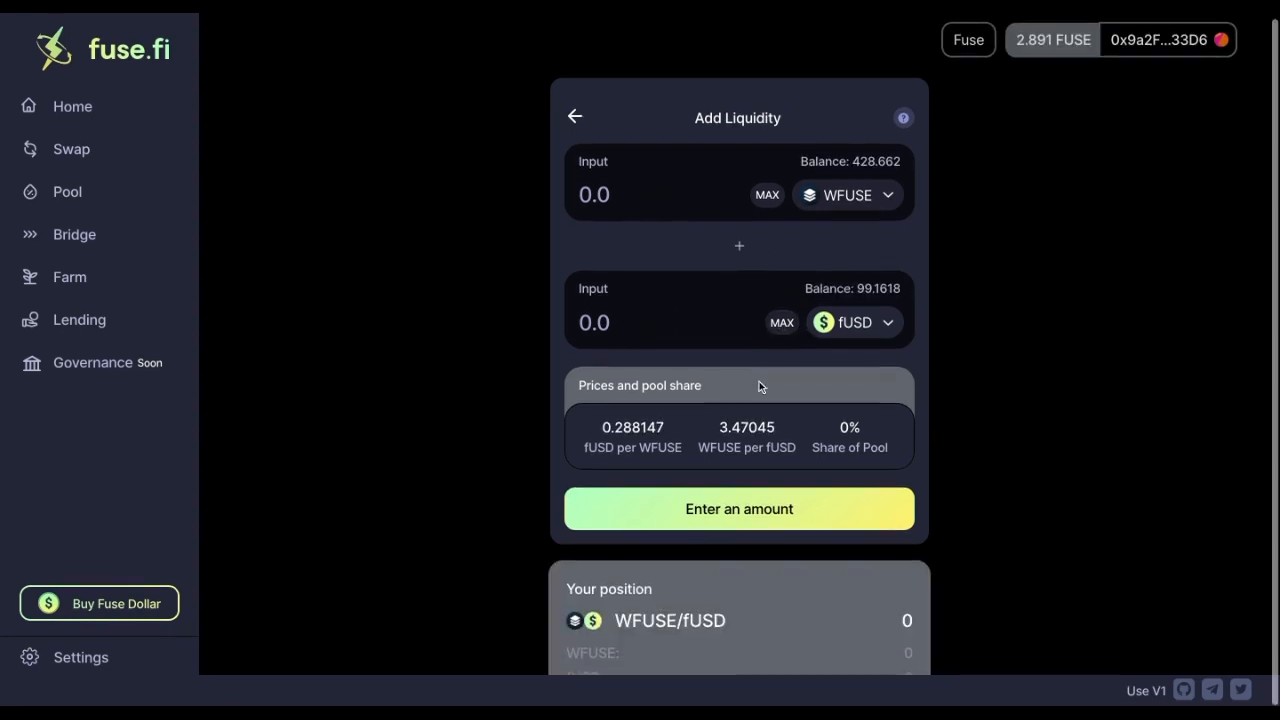
{"action": "left_click", "coordinate": [781, 323]}
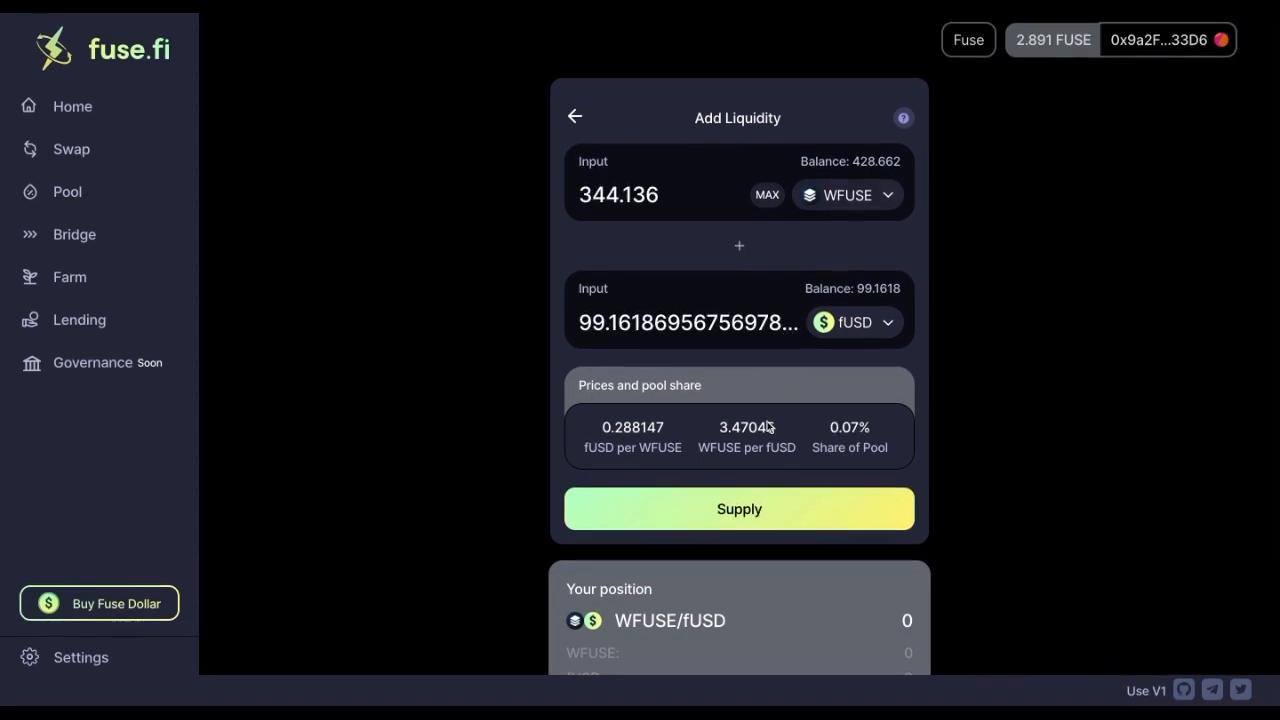
Supply 344.136 WFUSE and 99.1618 fUSD to the pool and check the WFUSE/fUSD position.
{"action": "left_click", "coordinate": [751, 512]}
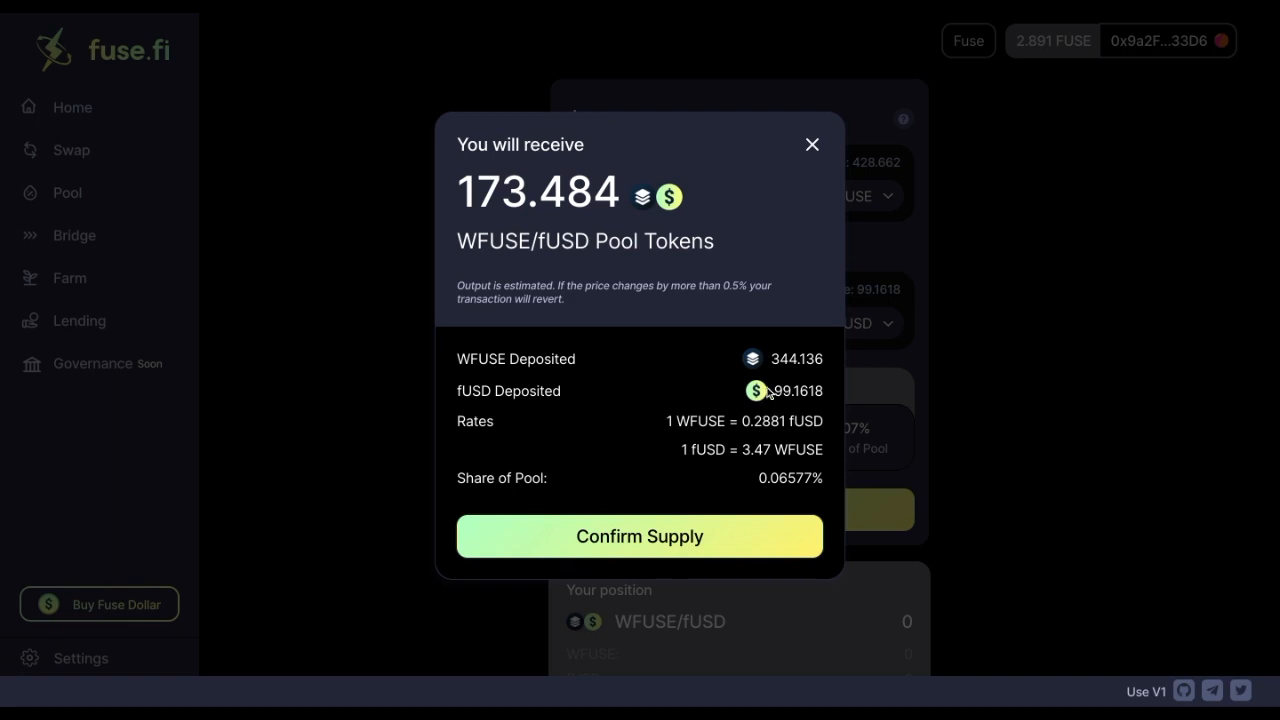
{"action": "left_click_drag", "start_coordinate": [772, 358], "coordinate": [774, 391]}
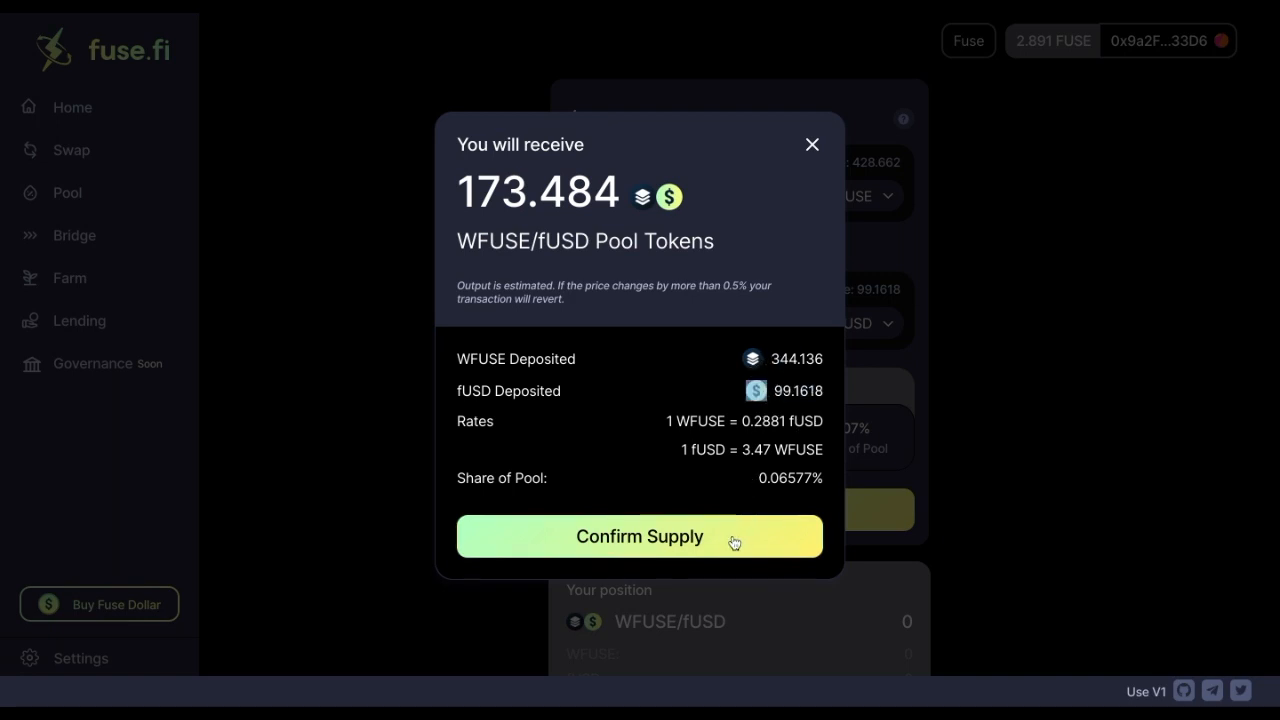
{"action": "left_click_drag", "start_coordinate": [500, 240], "coordinate": [621, 240]}
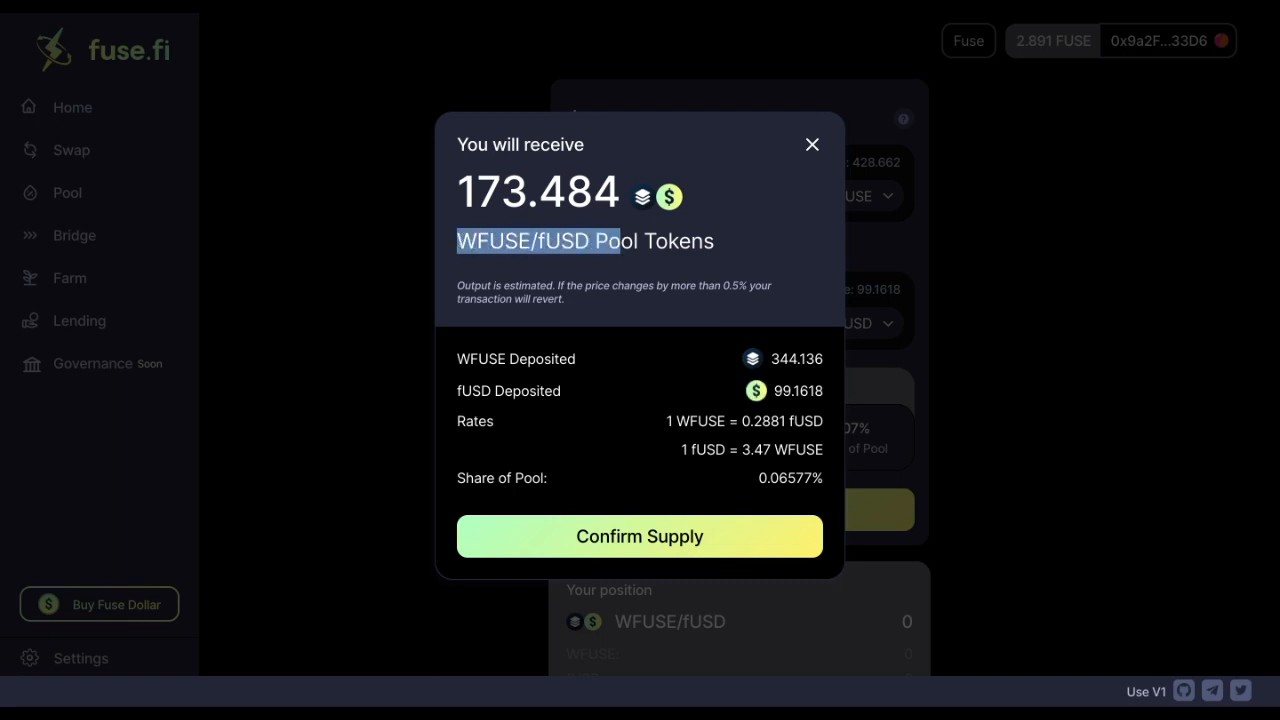
{"action": "left_click", "coordinate": [652, 536]}
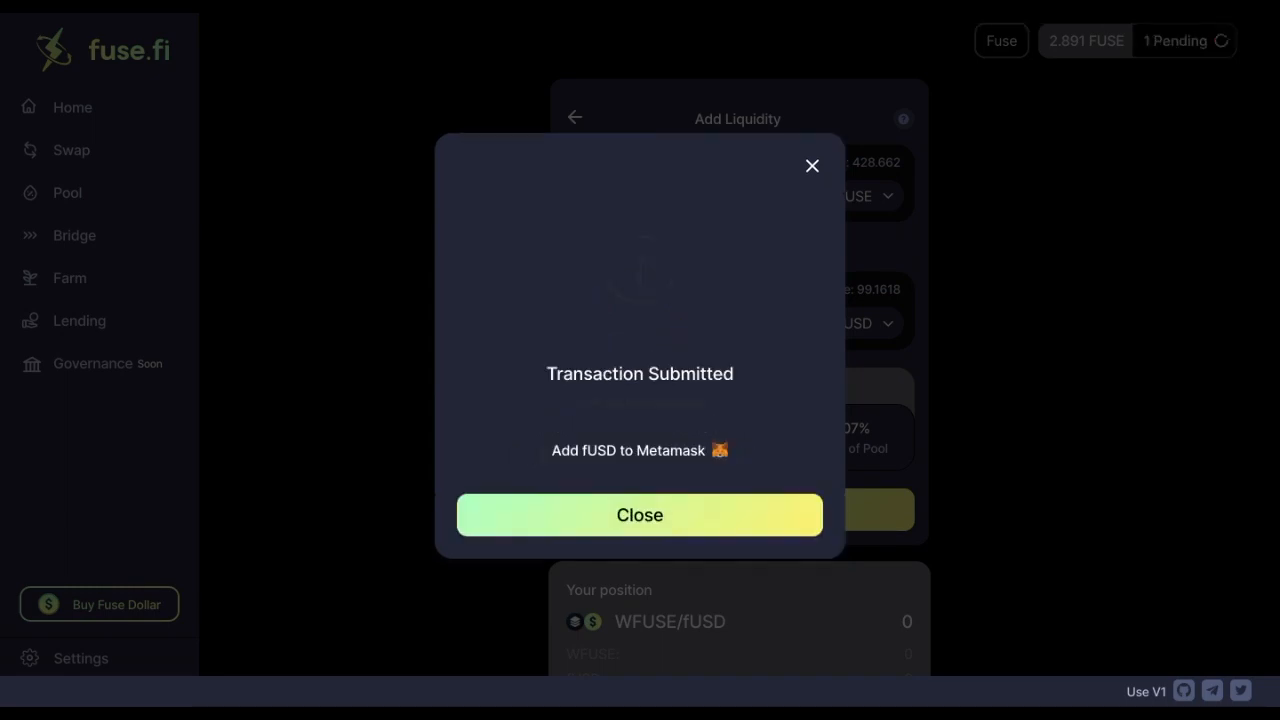
{"action": "left_click", "coordinate": [630, 523]}
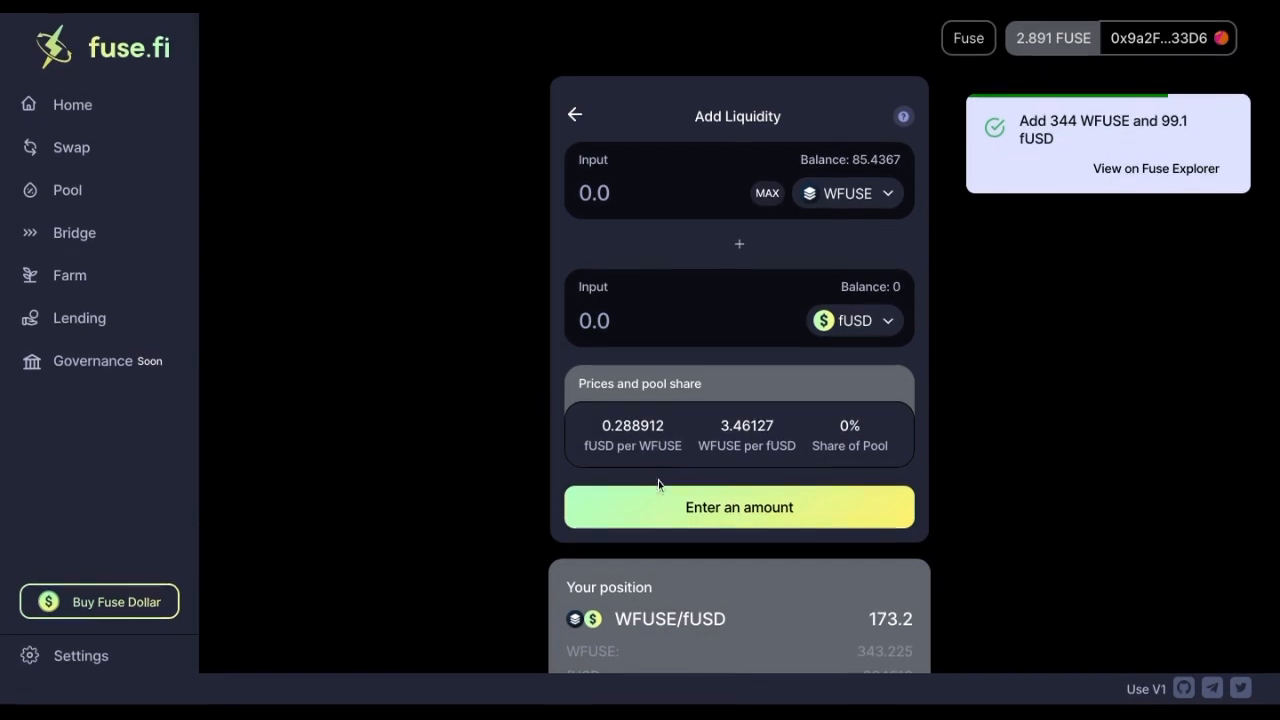
{"action": "double_click", "coordinate": [735, 624]}
{"action": "double_click", "coordinate": [735, 624]}
{"action": "triple_click", "coordinate": [735, 624]}
{"action": "left_click", "coordinate": [735, 624]}
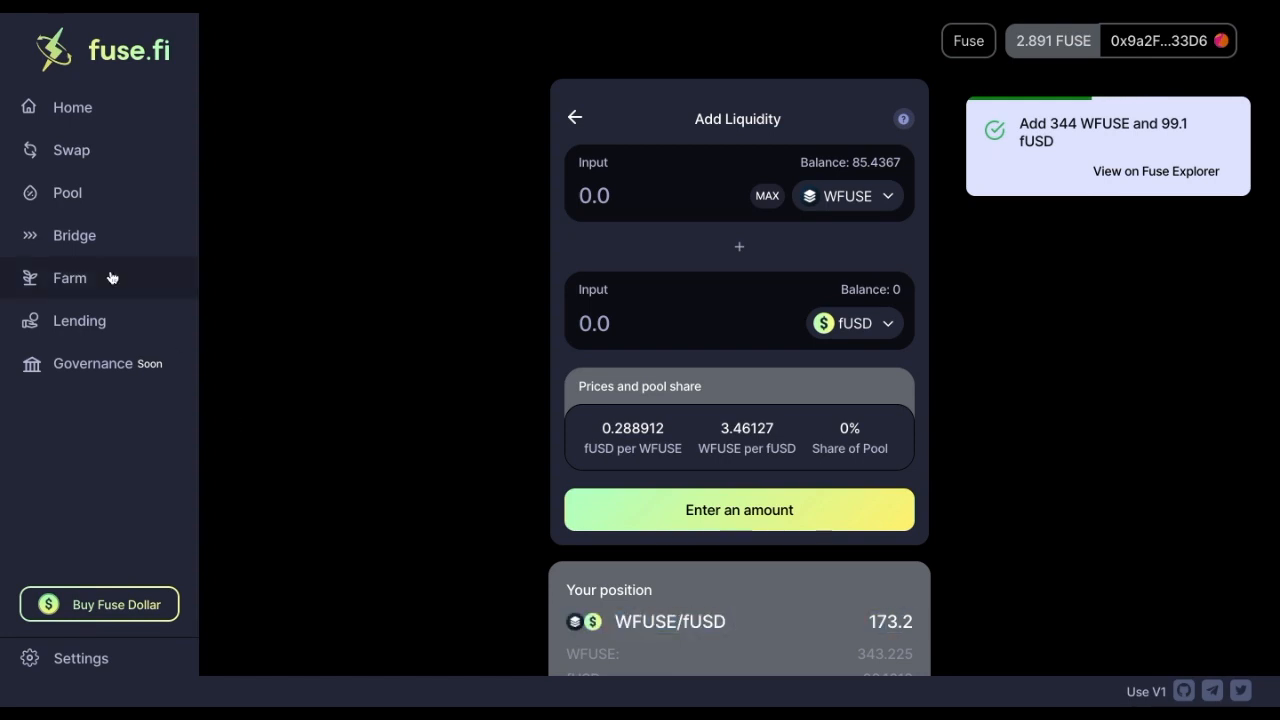
In the fUSD - FUSE farm, set the deposit to 100% of the WFUSE-fUSD balance and approve it.
{"action": "left_click", "coordinate": [65, 282]}
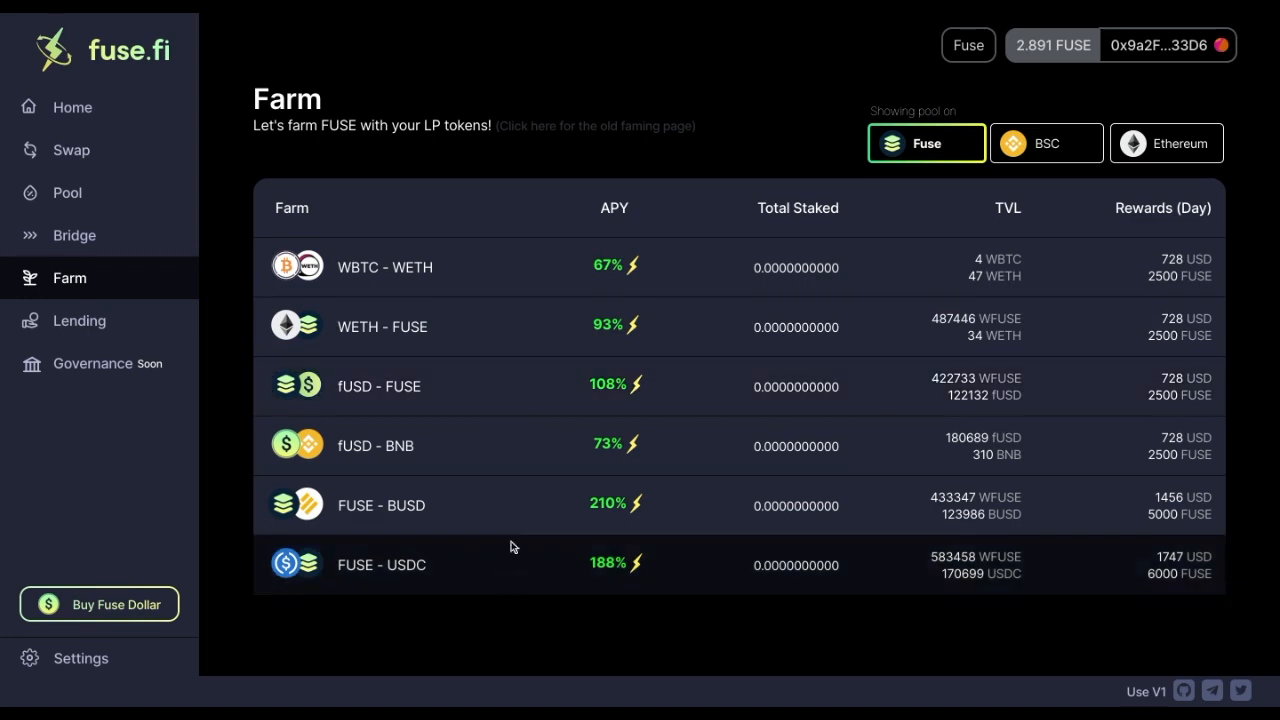
{"action": "left_click", "coordinate": [522, 406]}
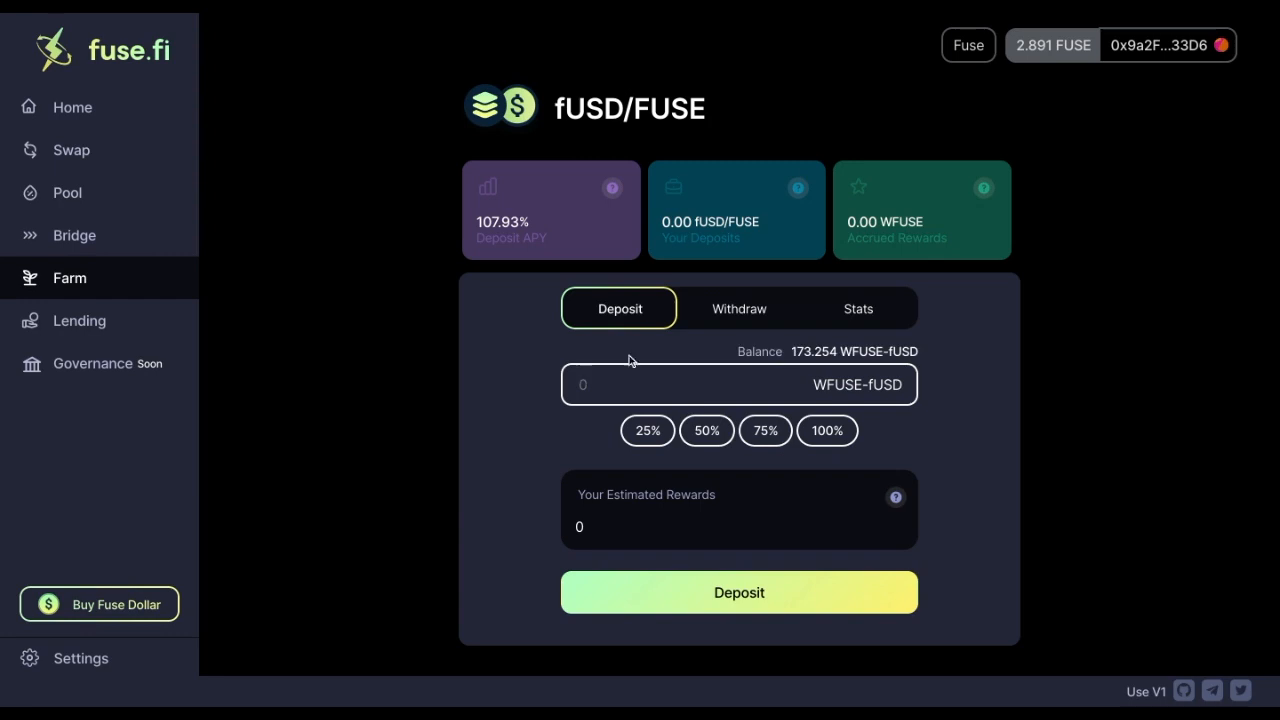
{"action": "left_click_drag", "start_coordinate": [789, 356], "coordinate": [923, 357]}
{"action": "left_click", "coordinate": [924, 359]}
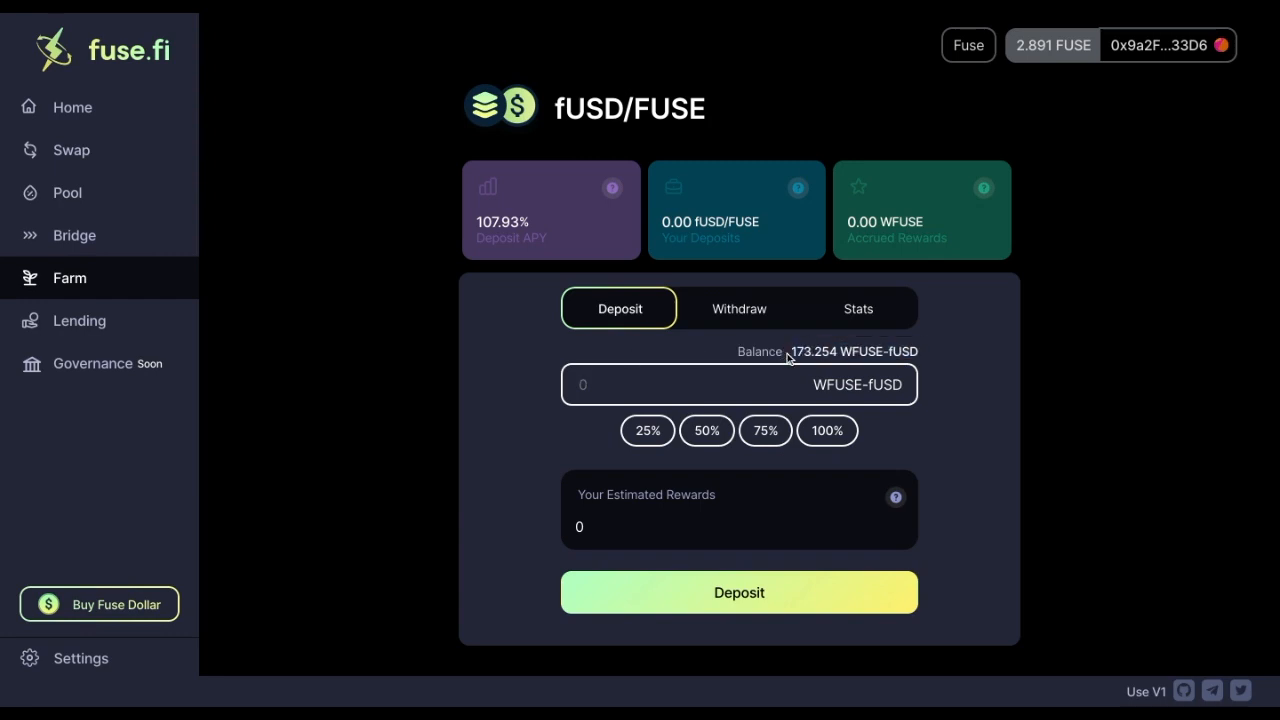
{"action": "left_click", "coordinate": [839, 429]}
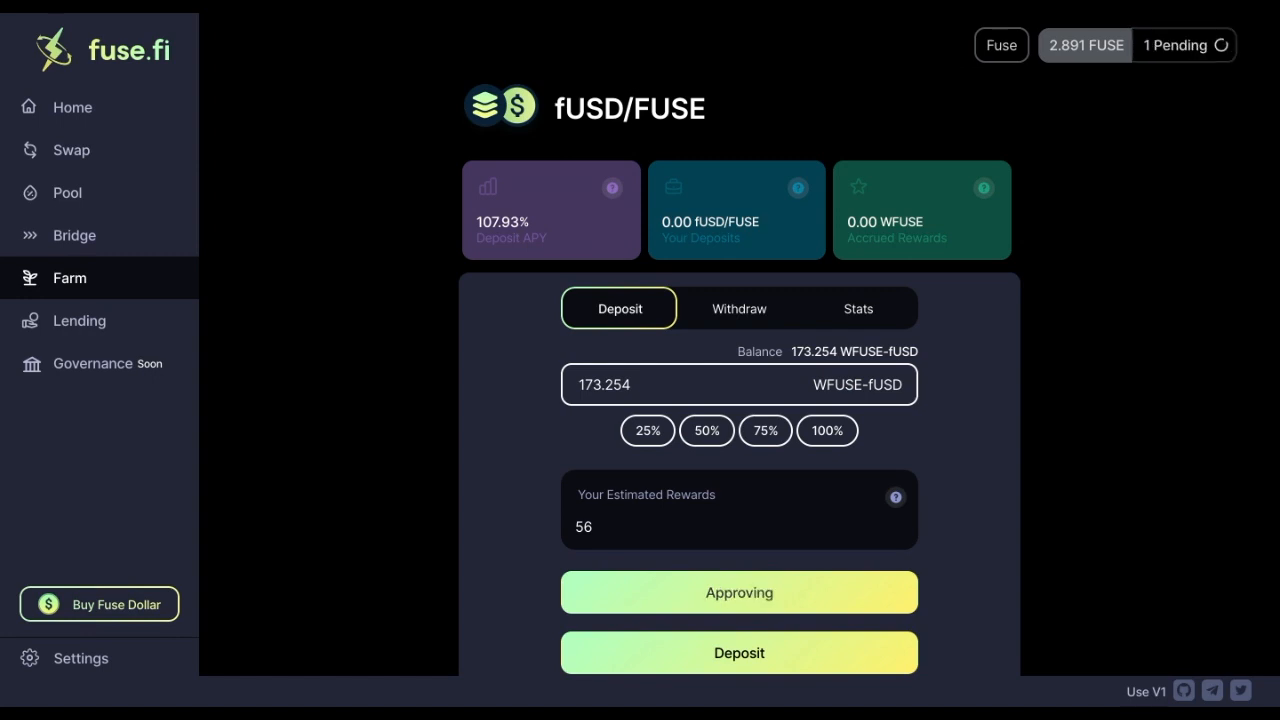
{"action": "scroll", "coordinate": [748, 495], "scroll_direction": "down", "scroll_amount": 1}
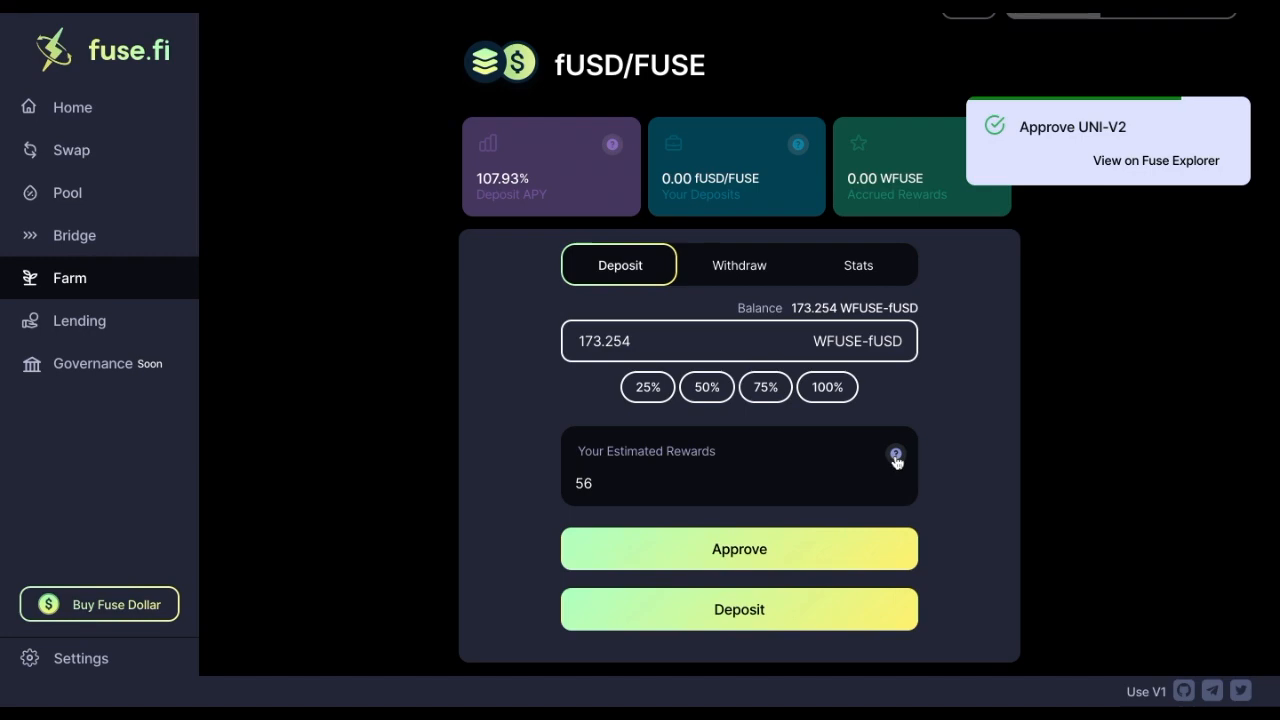
Read the explanation of Estimated Rewards and deposit 173.254 WFUSE-fUSD into the farm.
{"action": "left_click", "coordinate": [896, 456]}
{"action": "left_click", "coordinate": [697, 448]}
{"action": "left_click", "coordinate": [896, 454]}
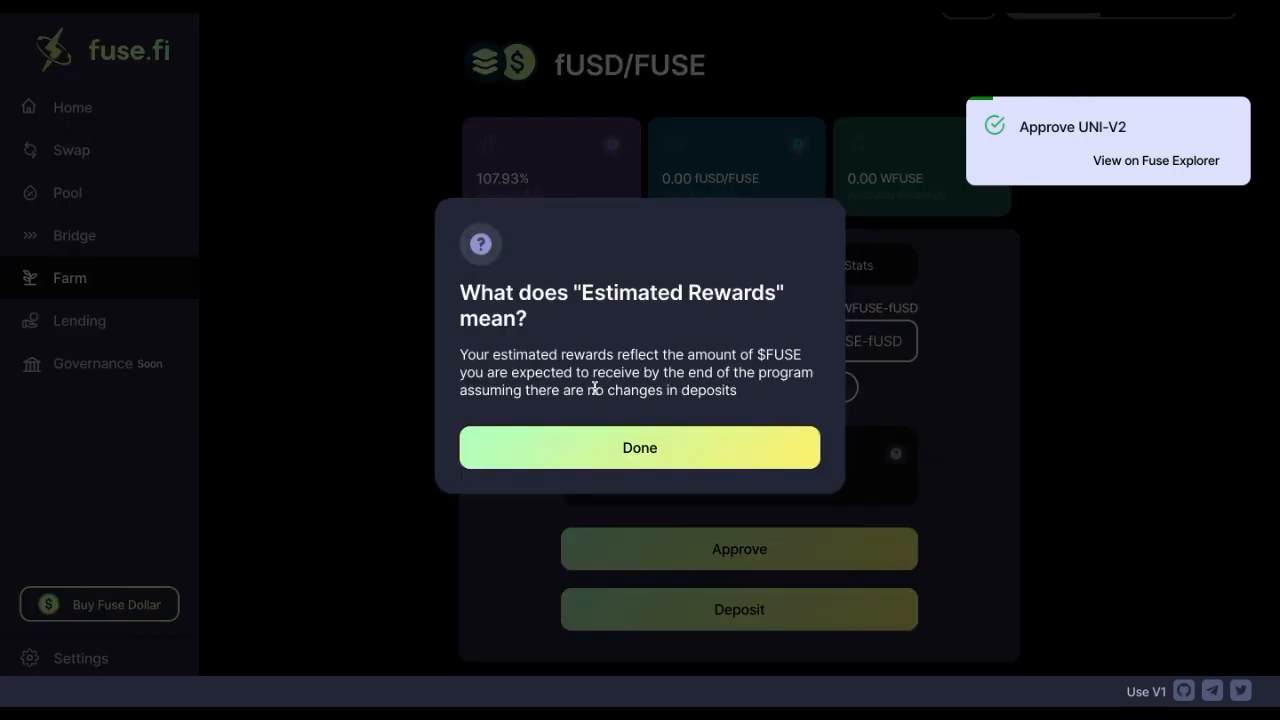
{"action": "left_click", "coordinate": [628, 452]}
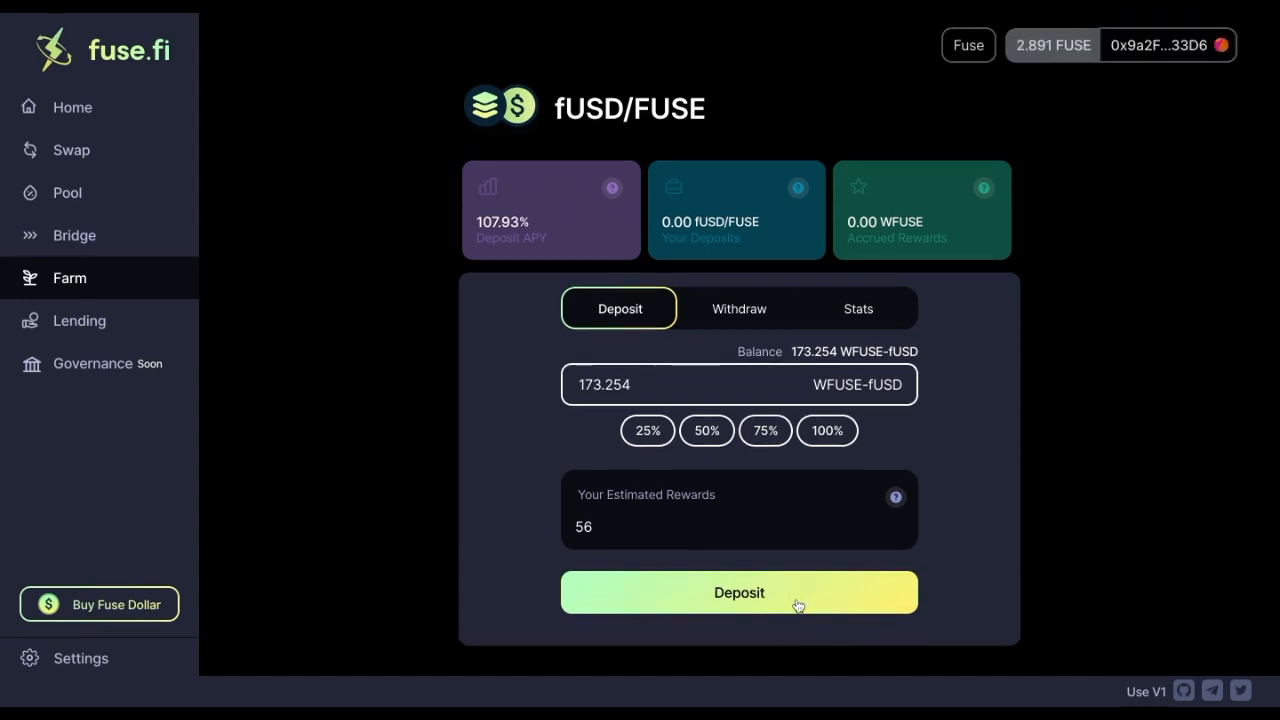
{"action": "left_click", "coordinate": [803, 583]}
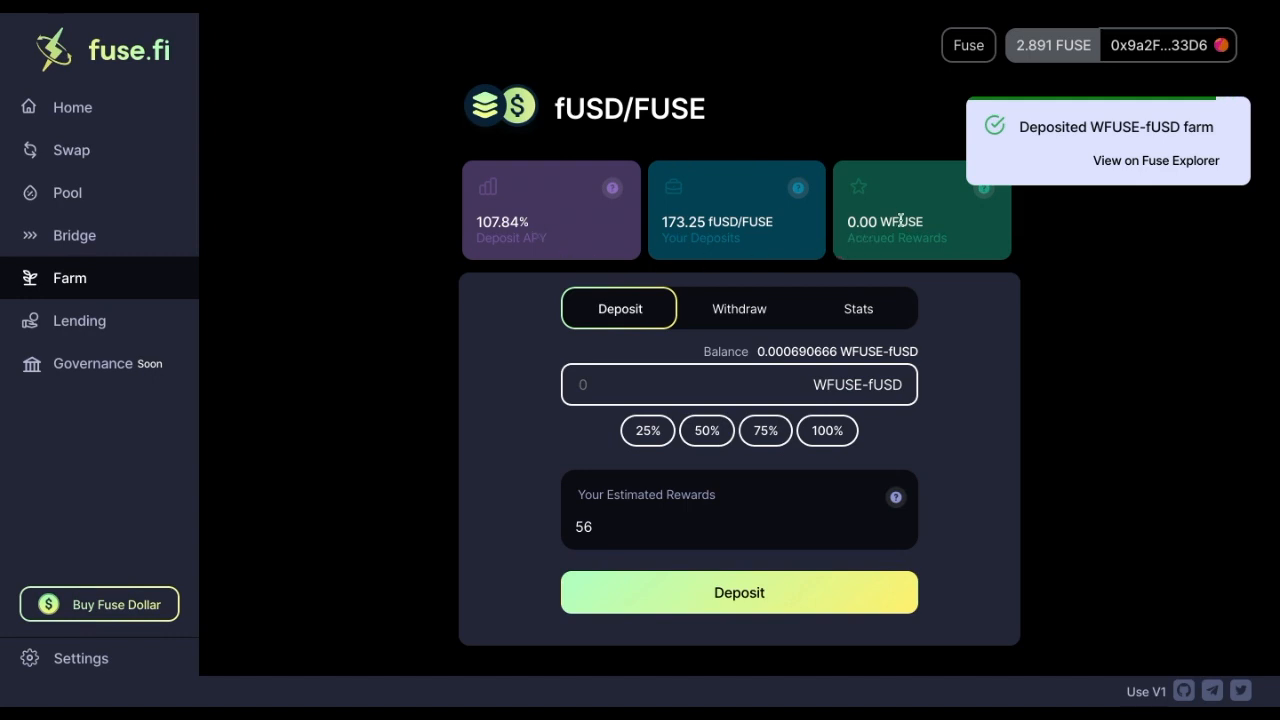
Examine the farm's deposit APY, own deposits and accrued rewards, and the program duration in its statistics.
{"action": "double_click", "coordinate": [548, 227]}
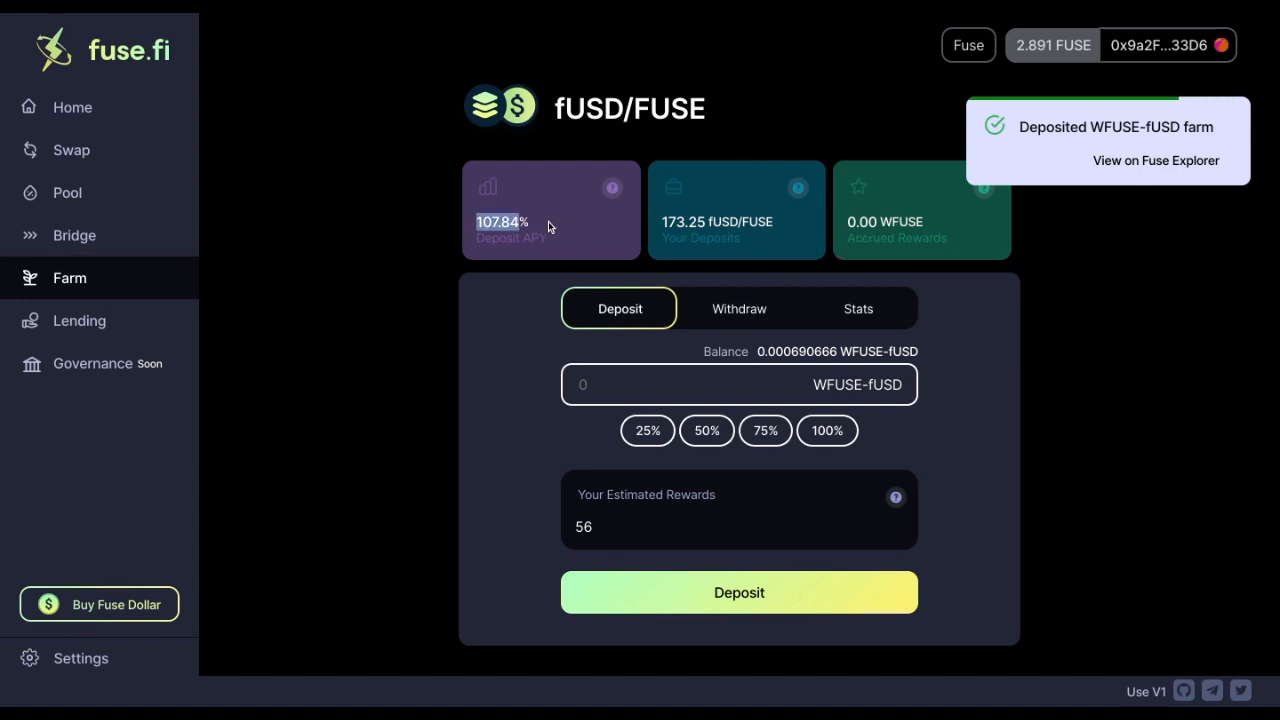
{"action": "left_click_drag", "start_coordinate": [782, 221], "coordinate": [661, 222]}
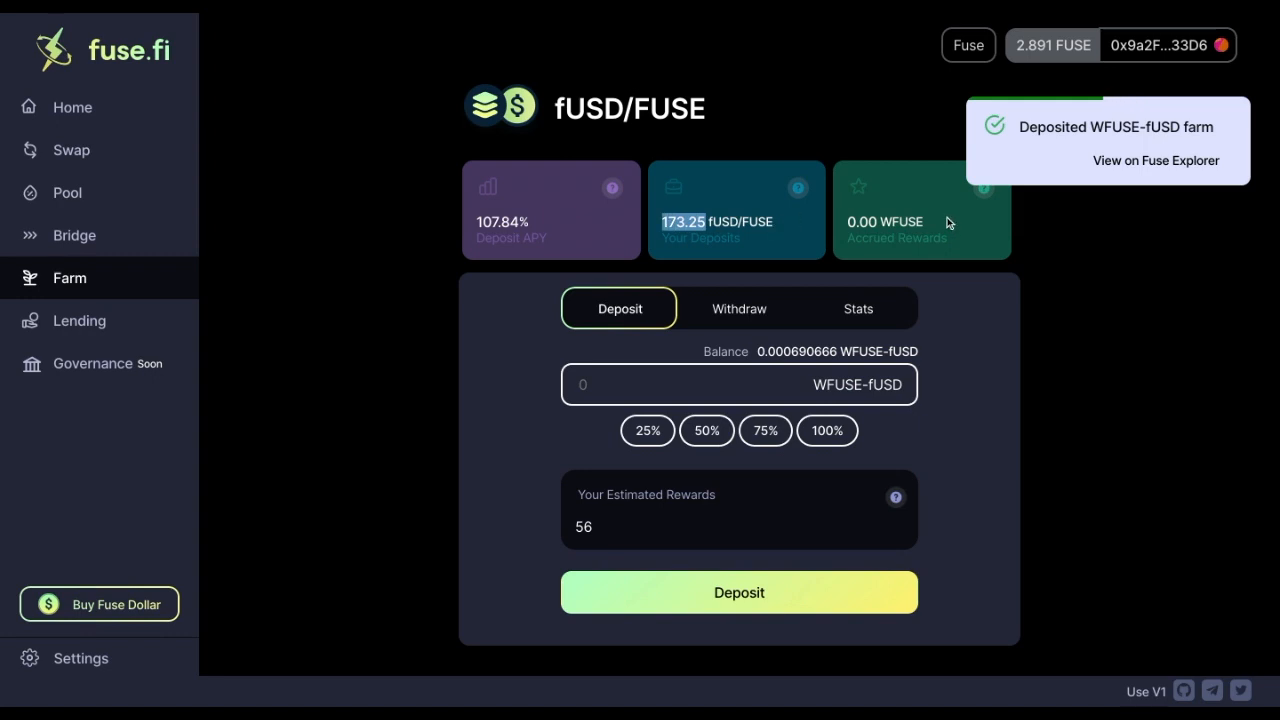
{"action": "left_click_drag", "start_coordinate": [937, 226], "coordinate": [847, 222]}
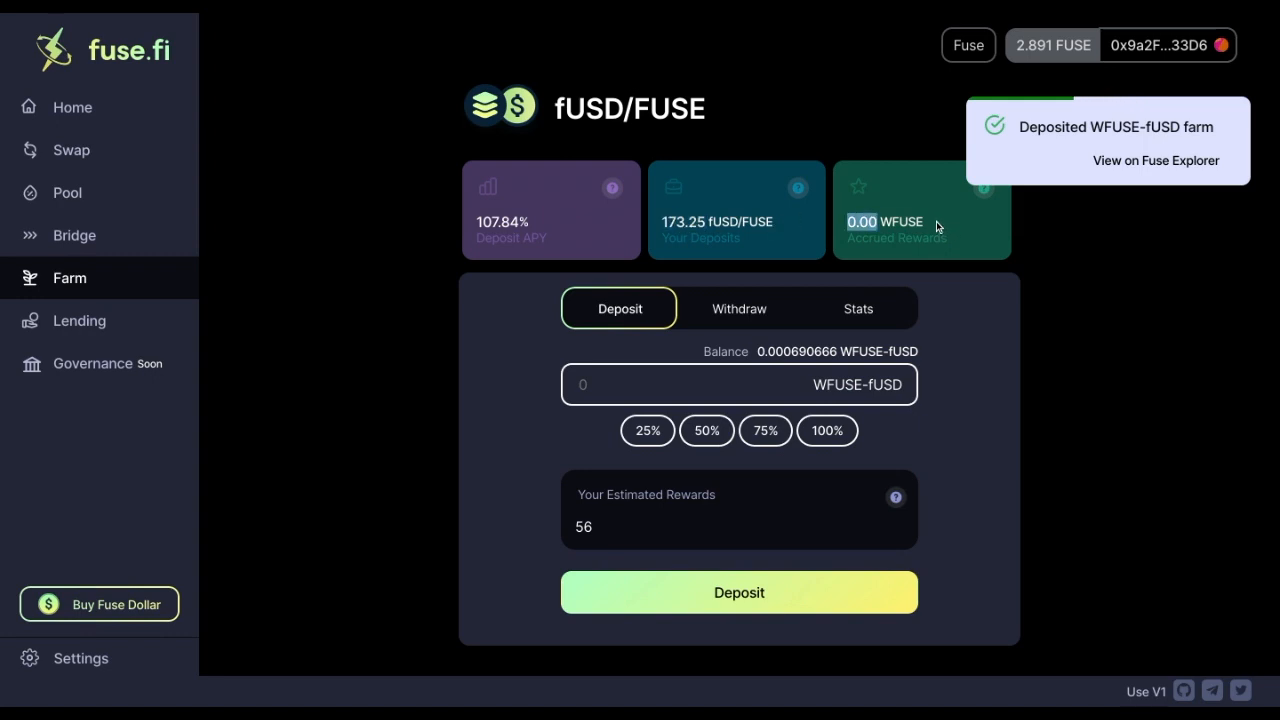
{"action": "left_click", "coordinate": [862, 314]}
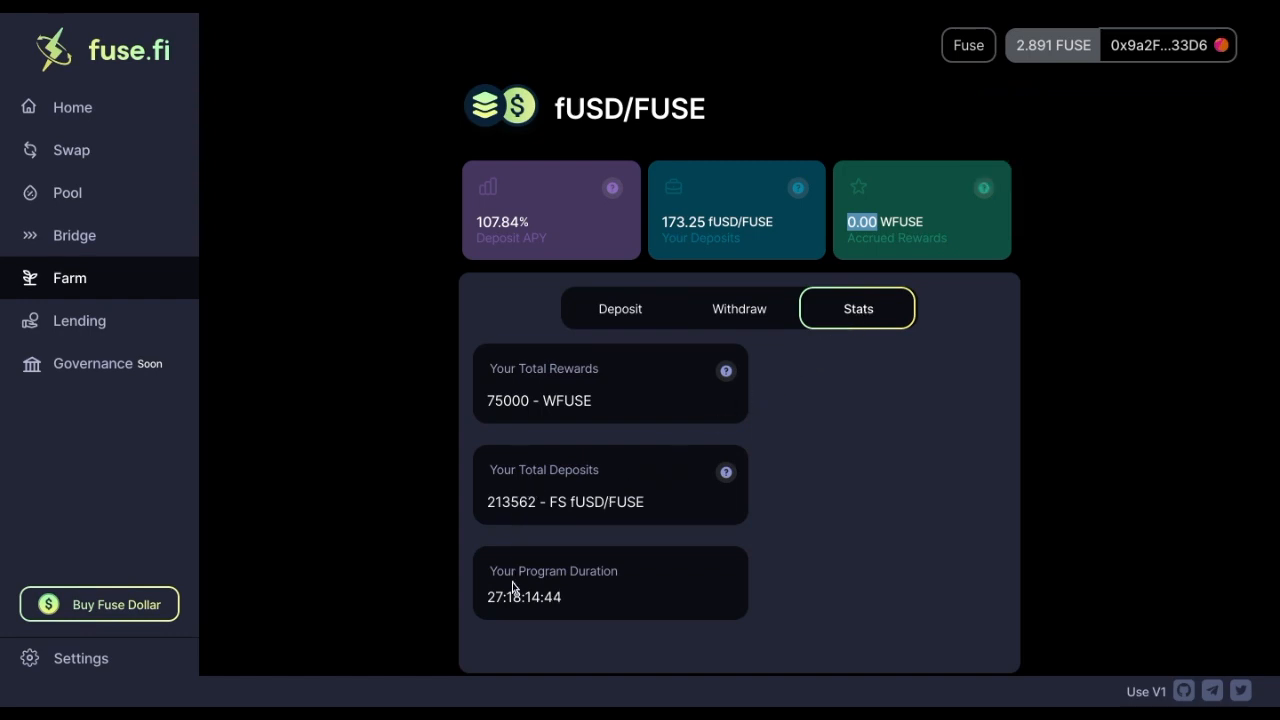
{"action": "left_click_drag", "start_coordinate": [631, 599], "coordinate": [512, 574]}
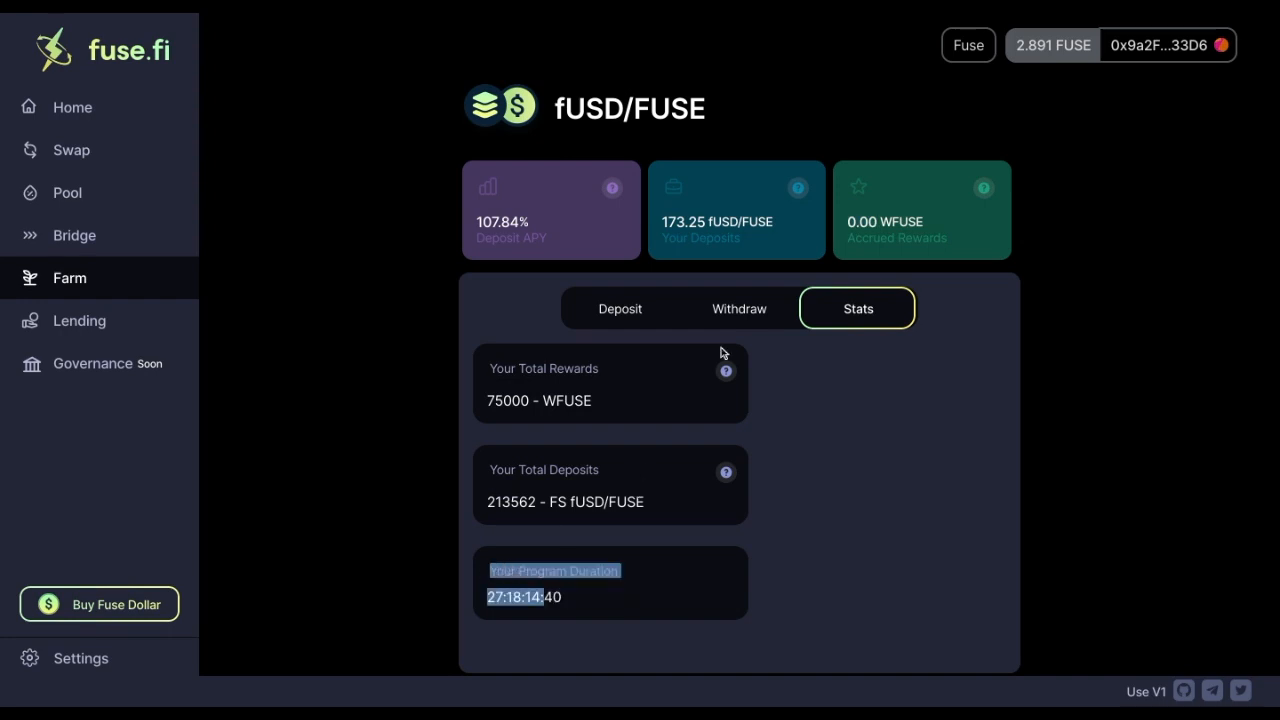
Withdraw 100% of the deposit, 173.254 WFUSE-fUSD, from the fUSD/FUSE farm.
{"action": "left_click", "coordinate": [624, 315]}
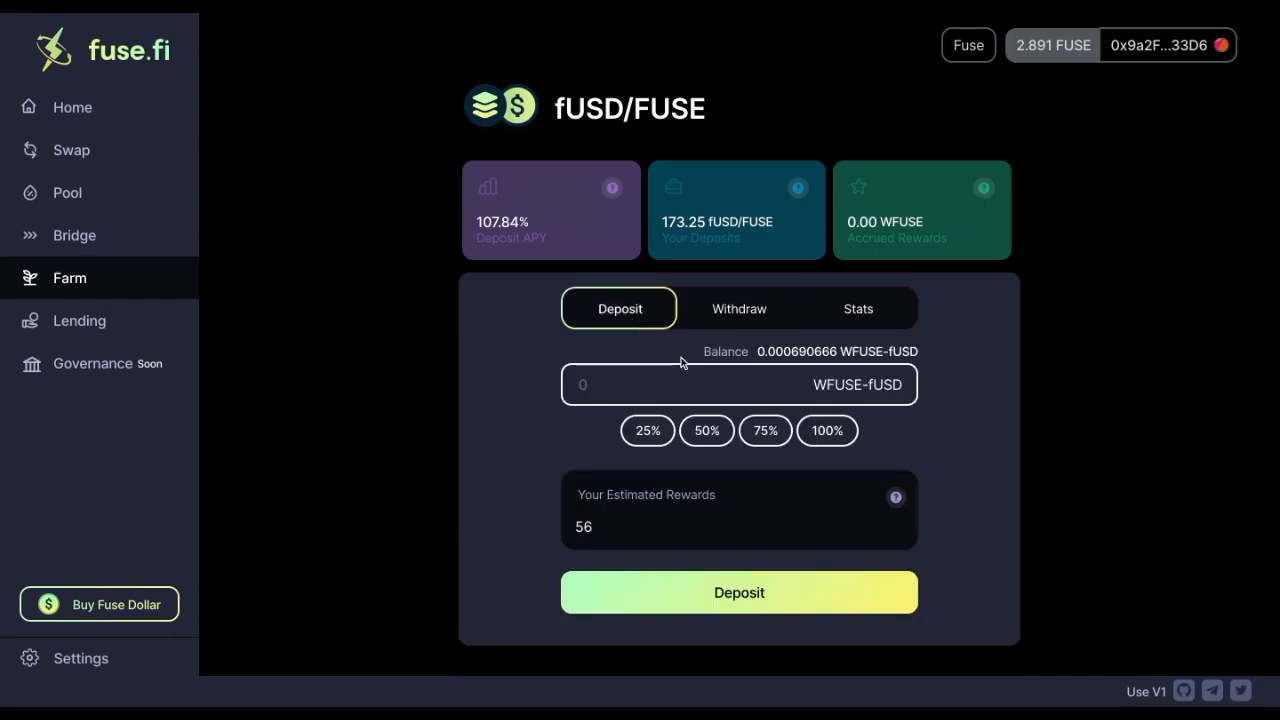
{"action": "left_click", "coordinate": [758, 313]}
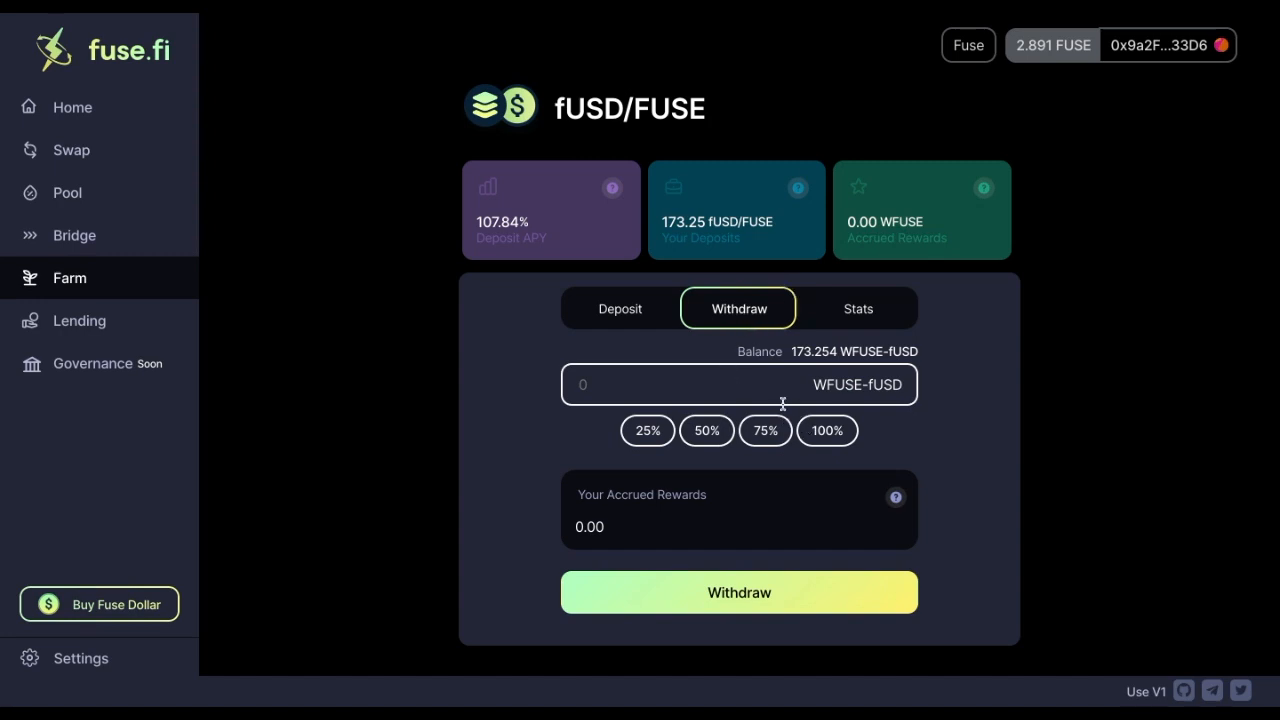
{"action": "left_click", "coordinate": [827, 430]}
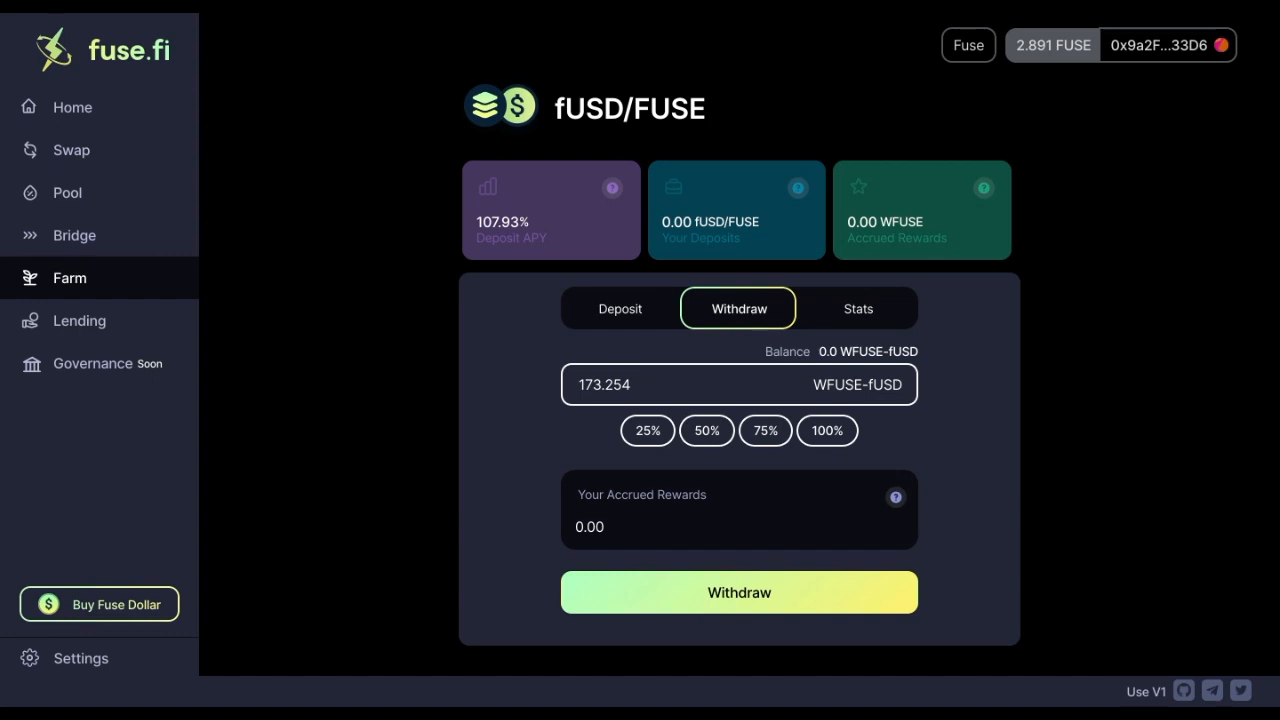
Start removing liquidity from the FUSE/fUSD pool position, set the amount to 100% and review the tokens to receive.
{"action": "left_click", "coordinate": [113, 198]}
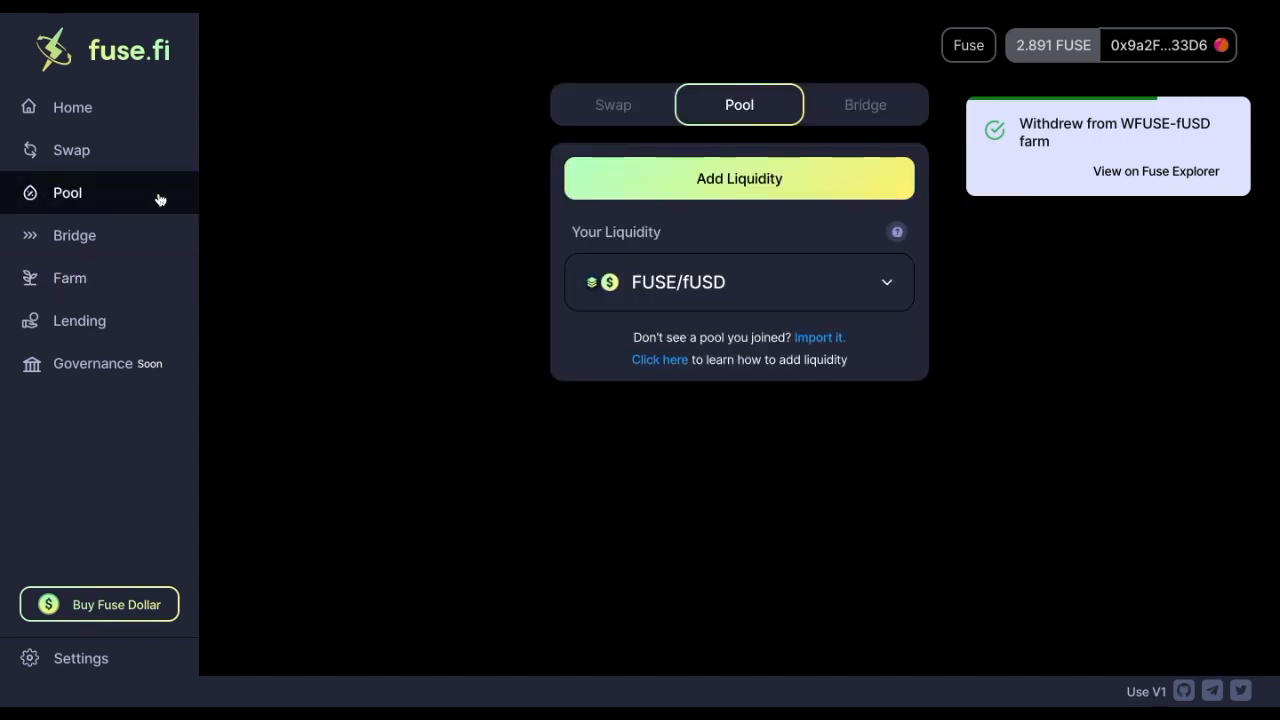
{"action": "left_click", "coordinate": [737, 282]}
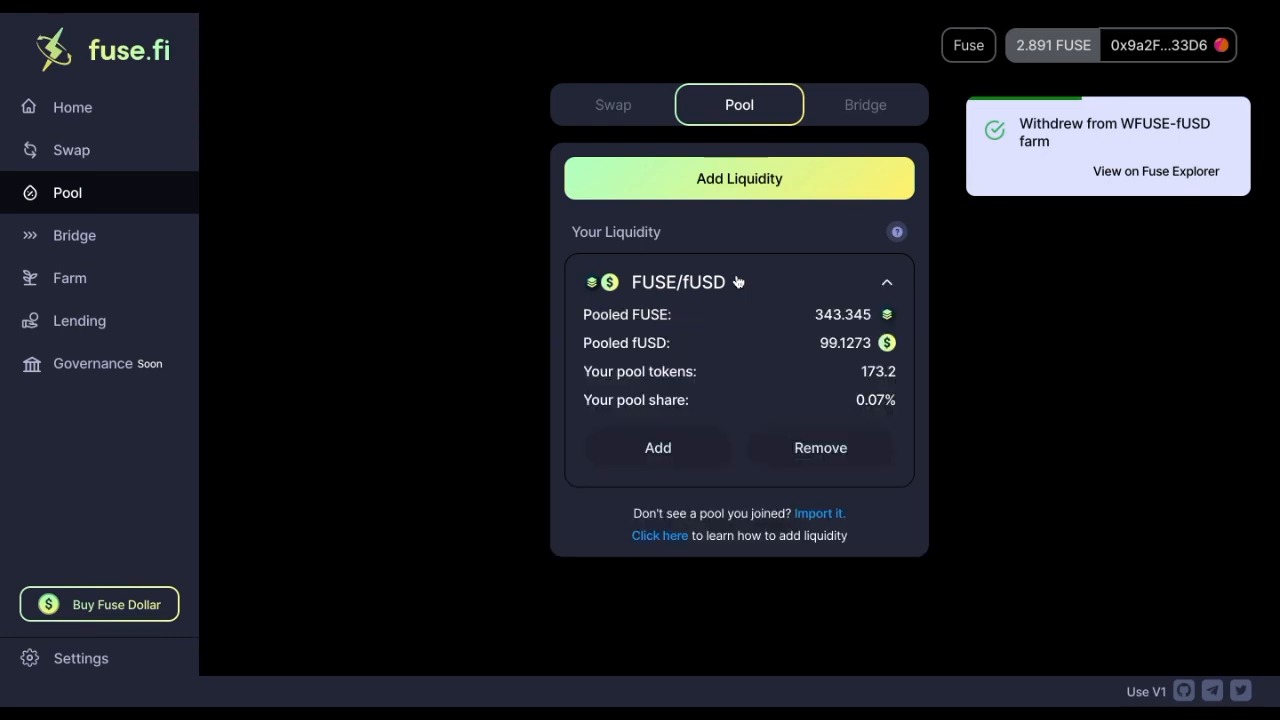
{"action": "left_click", "coordinate": [830, 449]}
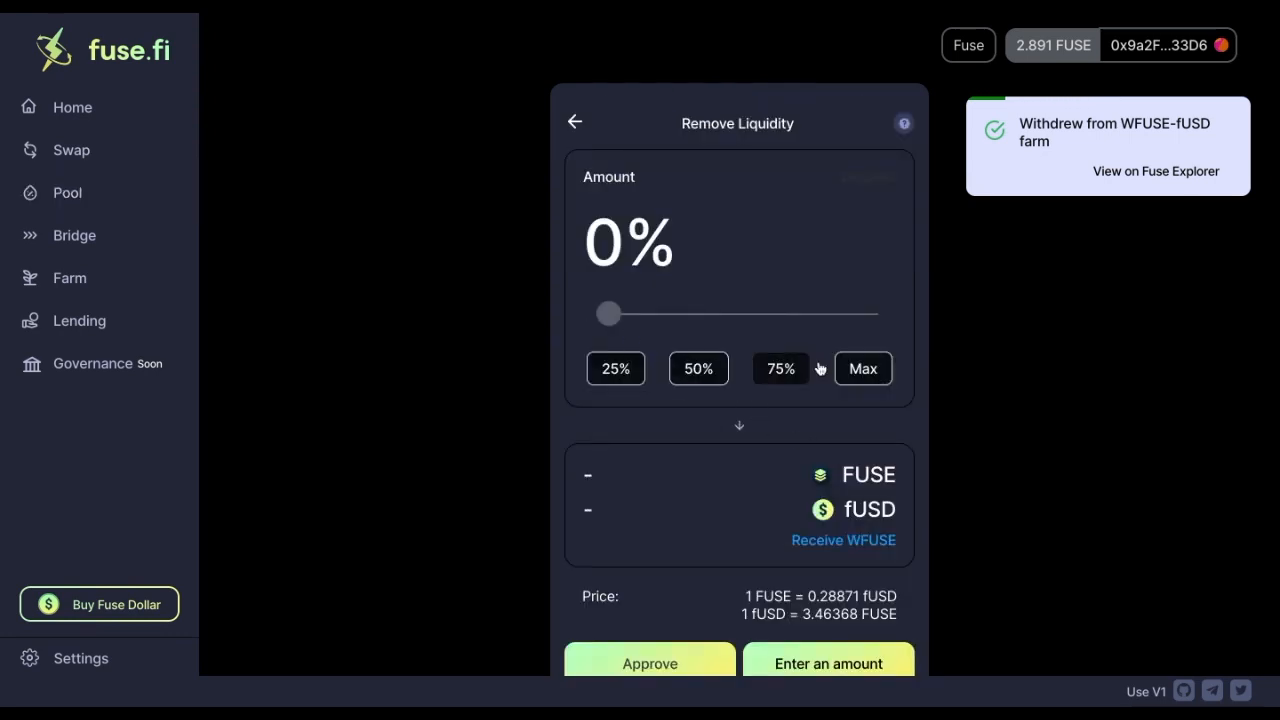
{"action": "left_click", "coordinate": [876, 377]}
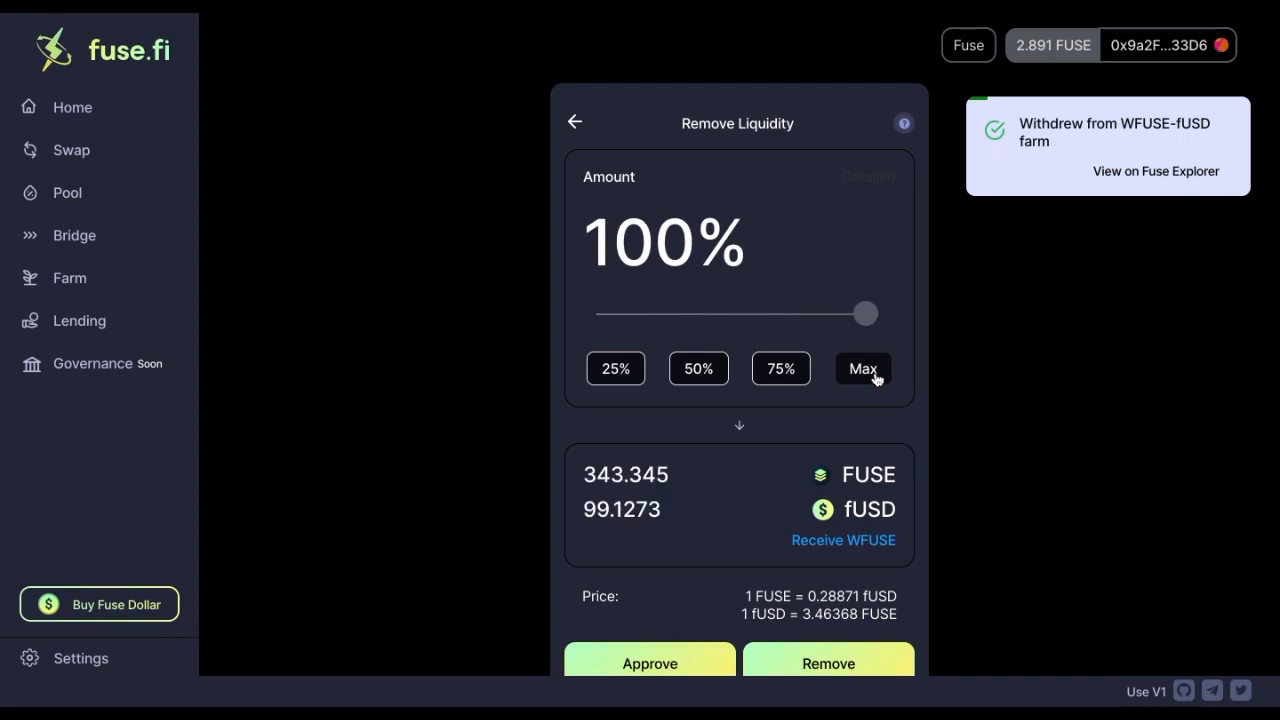
{"action": "double_click", "coordinate": [676, 507]}
{"action": "left_click_drag", "start_coordinate": [676, 507], "coordinate": [625, 484]}
Approve the pool tokens for the 100% FUSE/fUSD liquidity removal.
{"action": "scroll", "coordinate": [625, 484], "scroll_direction": "down", "scroll_amount": 1}
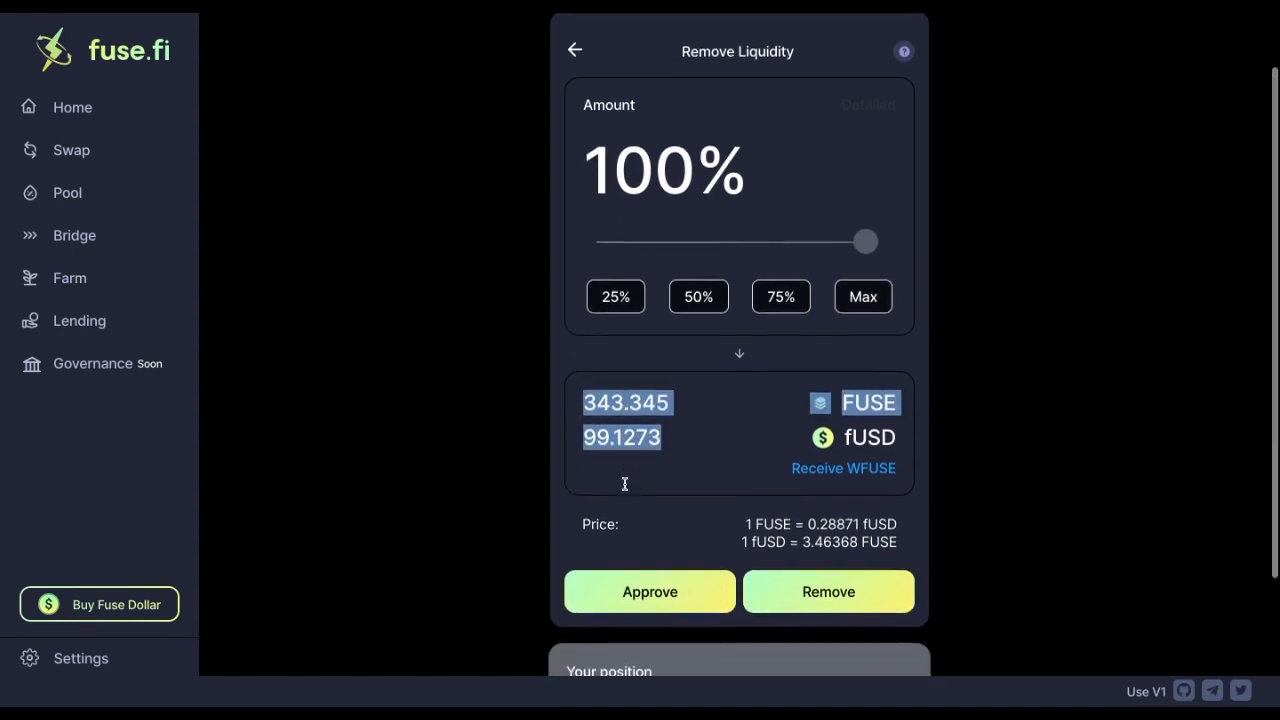
{"action": "scroll", "coordinate": [674, 520], "scroll_direction": "down", "scroll_amount": 1}
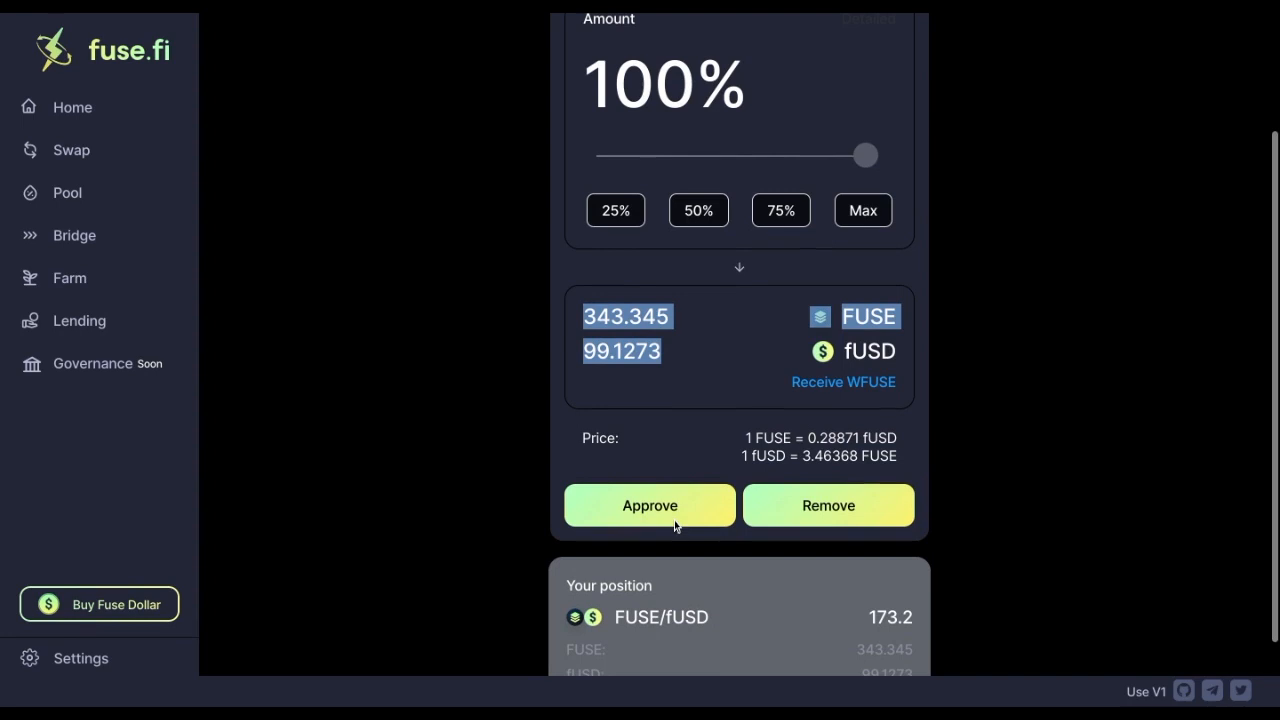
{"action": "left_click", "coordinate": [655, 507]}
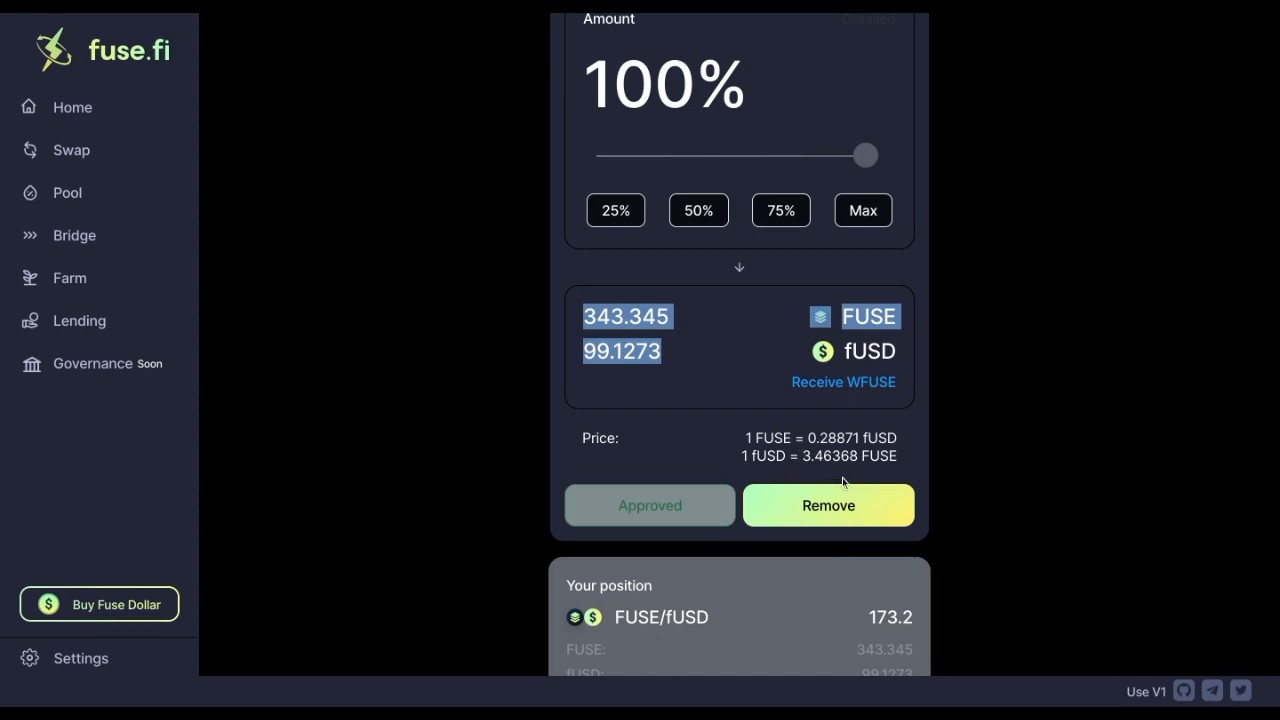
Remove and confirm the liquidity for 343.345 FUSE and 99.1273 fUSD, and return to the pool overview.
{"action": "scroll", "coordinate": [820, 409], "scroll_direction": "up", "scroll_amount": 3}
{"action": "scroll", "coordinate": [820, 409], "scroll_direction": "down", "scroll_amount": 3}
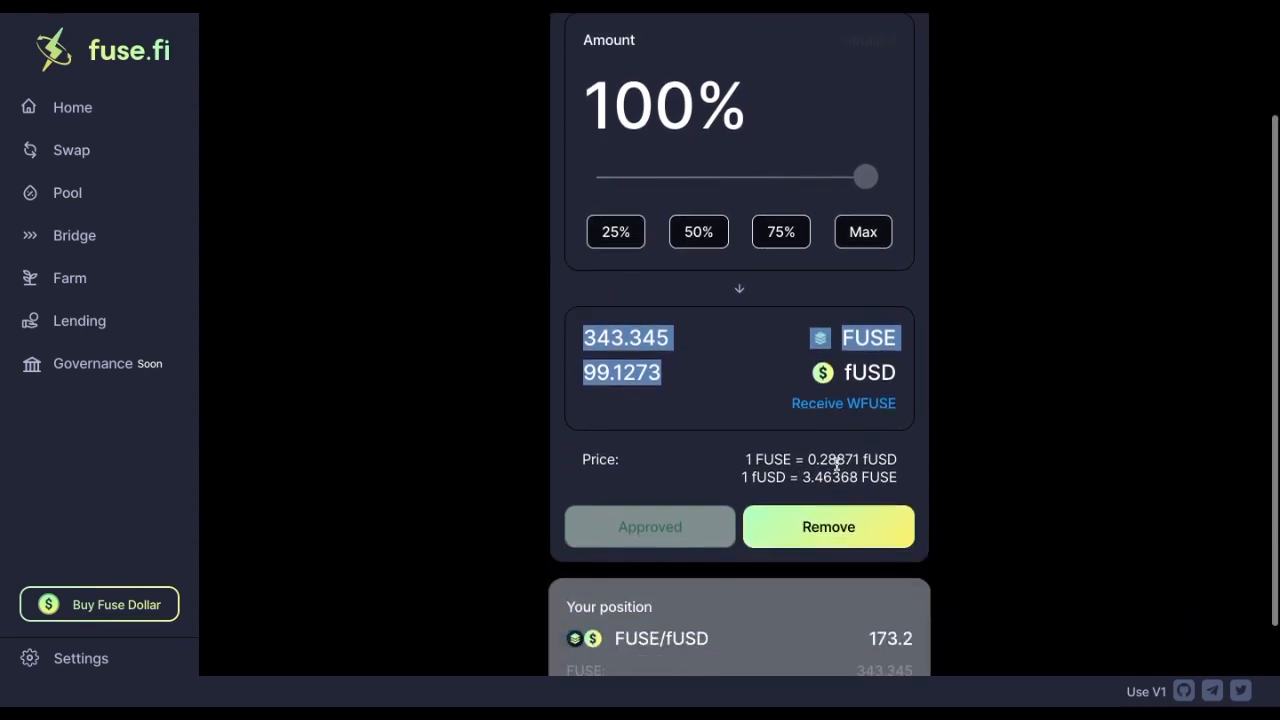
{"action": "left_click", "coordinate": [846, 527]}
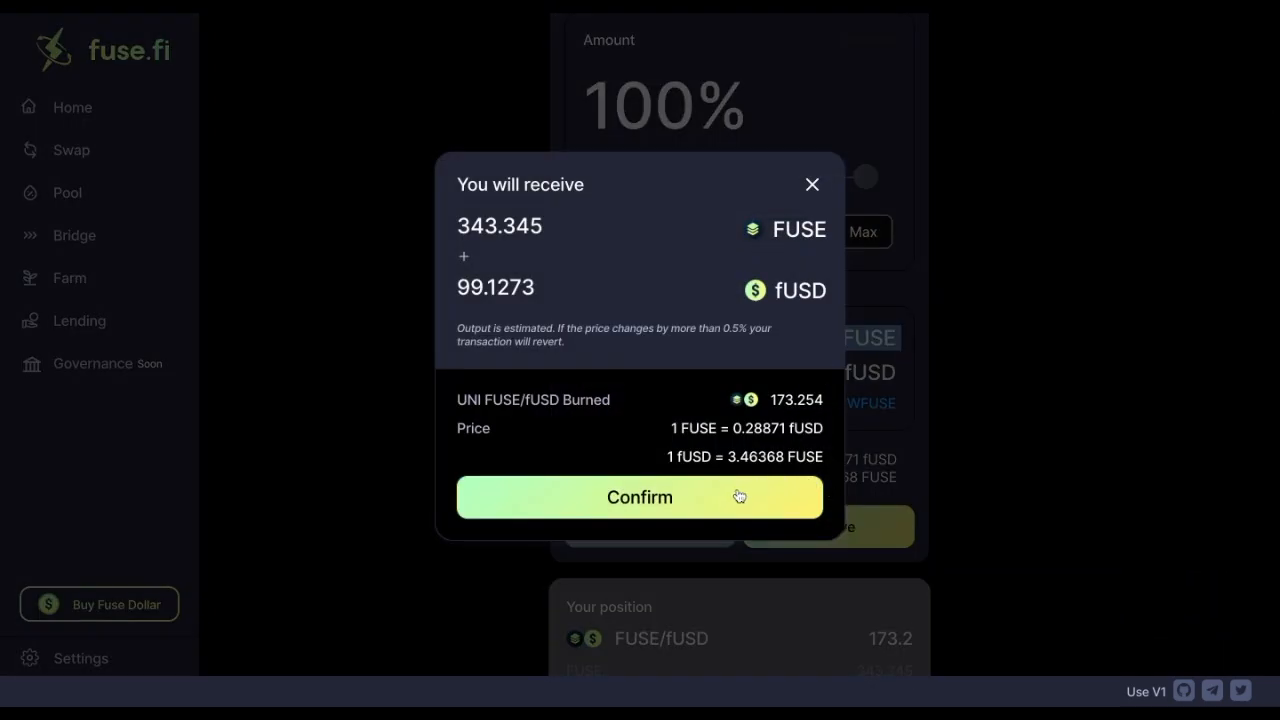
{"action": "left_click", "coordinate": [738, 494]}
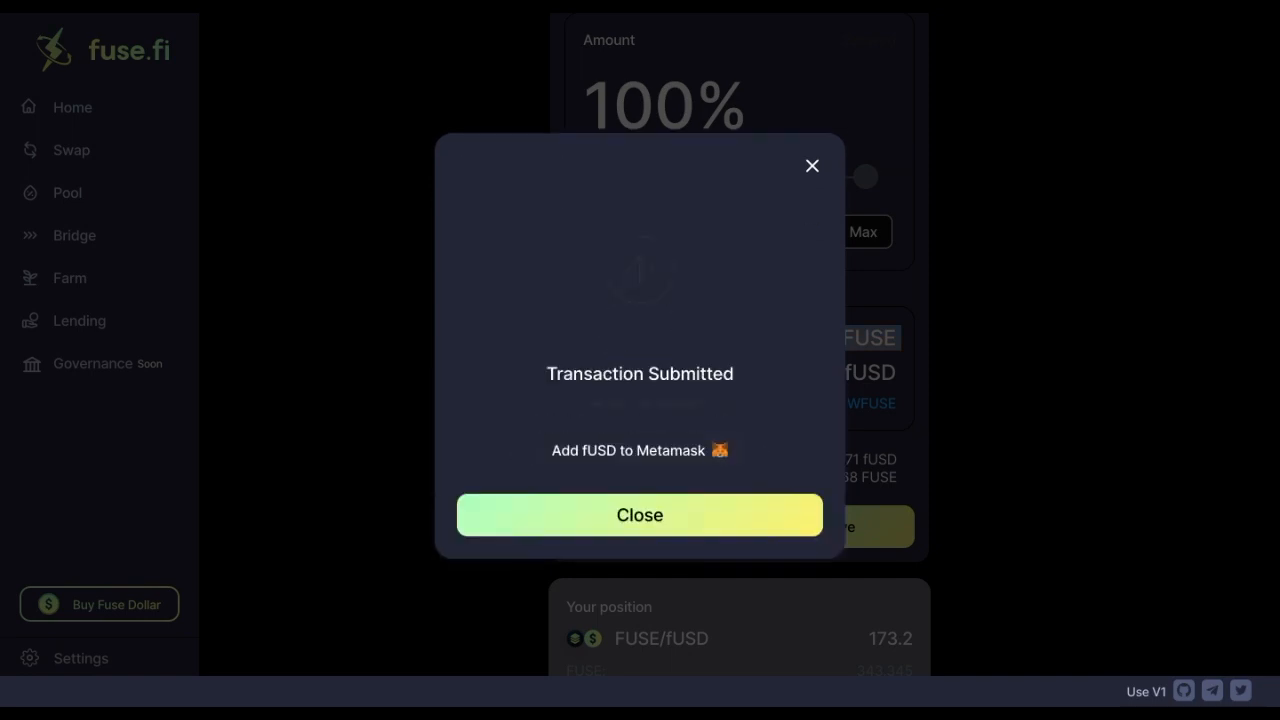
{"action": "left_click", "coordinate": [714, 528]}
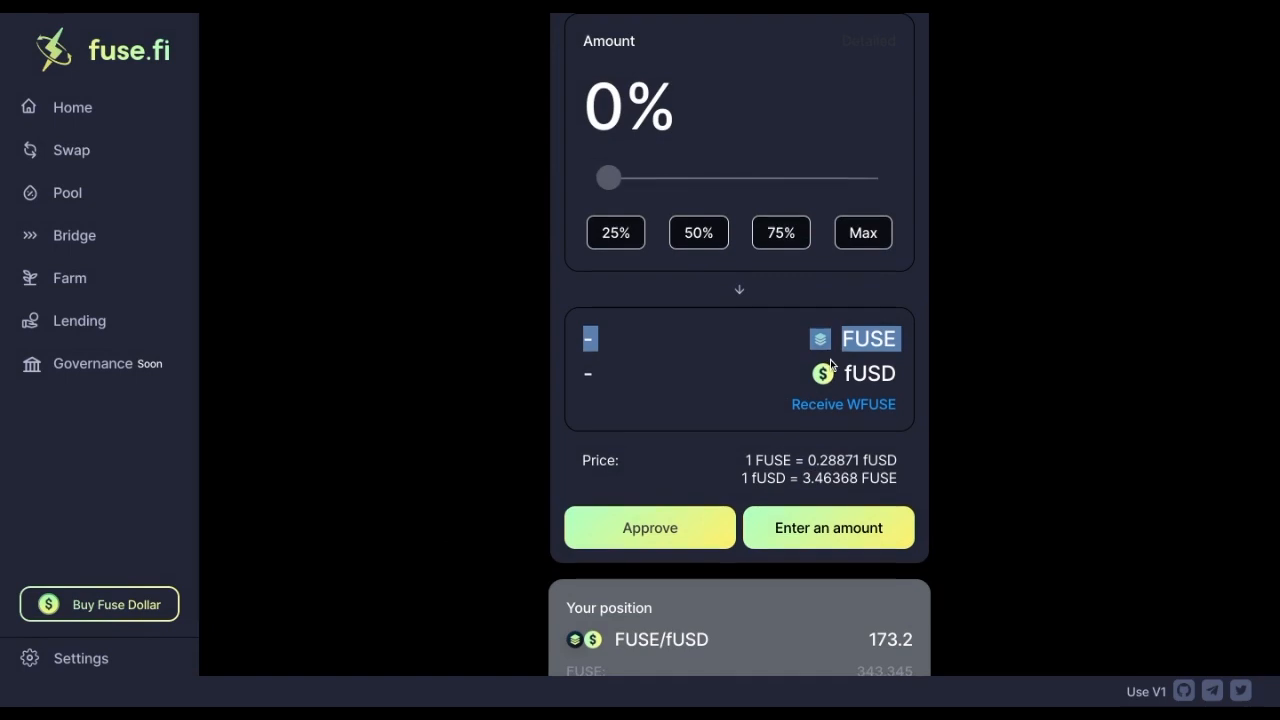
{"action": "scroll", "coordinate": [830, 365], "scroll_direction": "up", "scroll_amount": 2}
{"action": "left_click", "coordinate": [574, 125]}
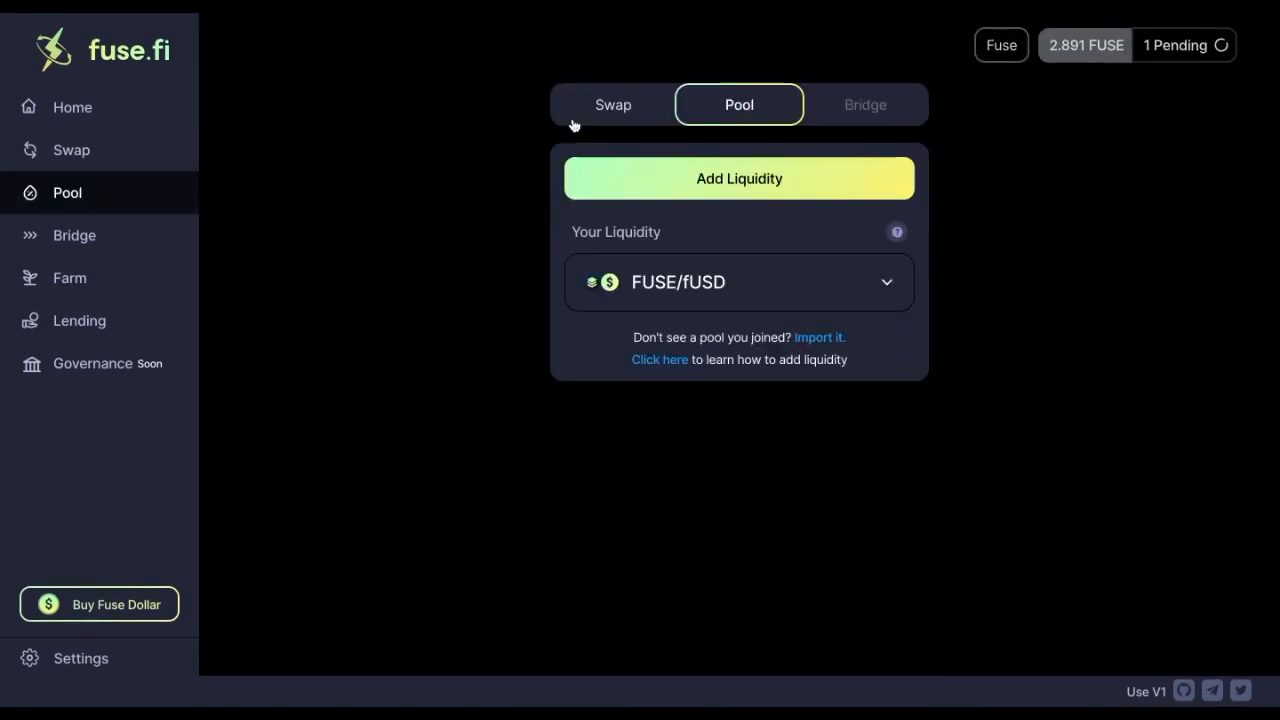